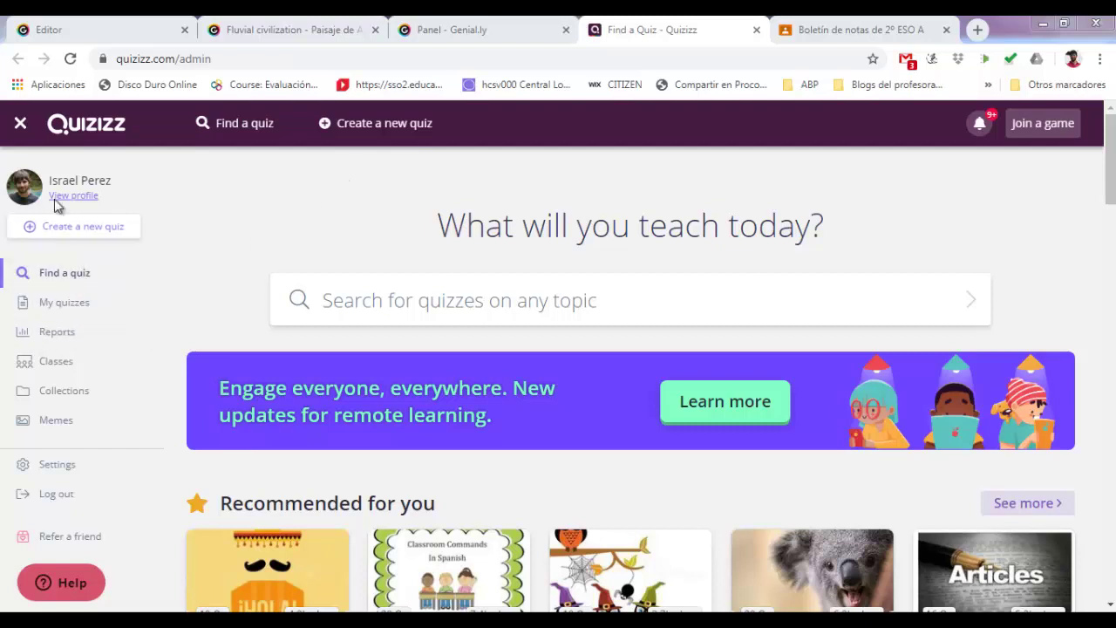
Step: Import the Google Classroom classes 1º ESO Grupo 2 and 1º ESO Grupo 1 into My Classes
click(50, 366)
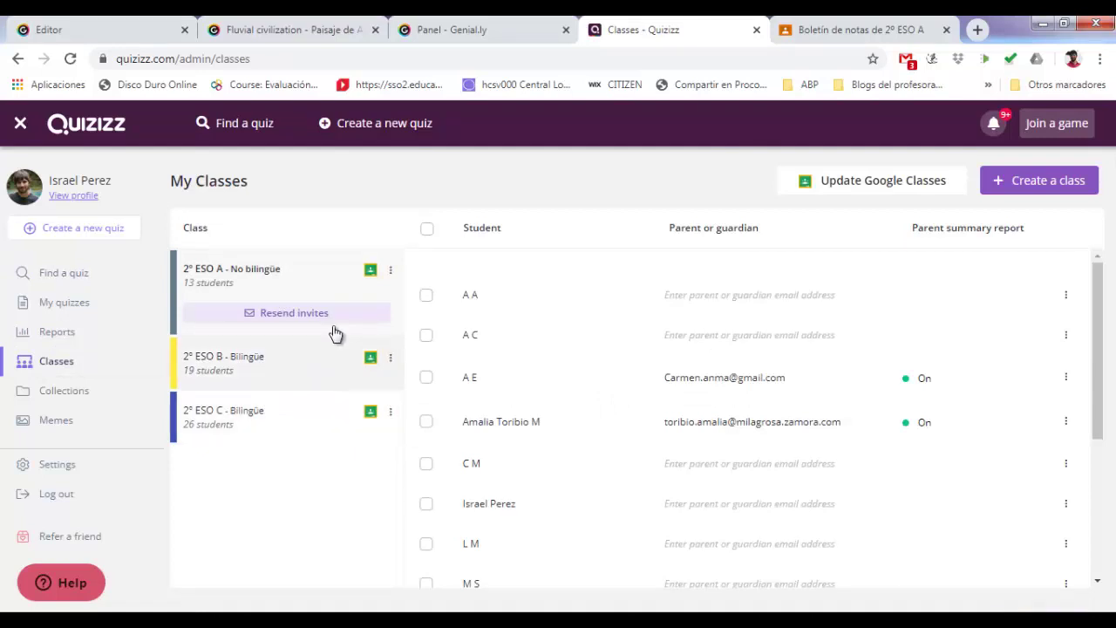
click(886, 185)
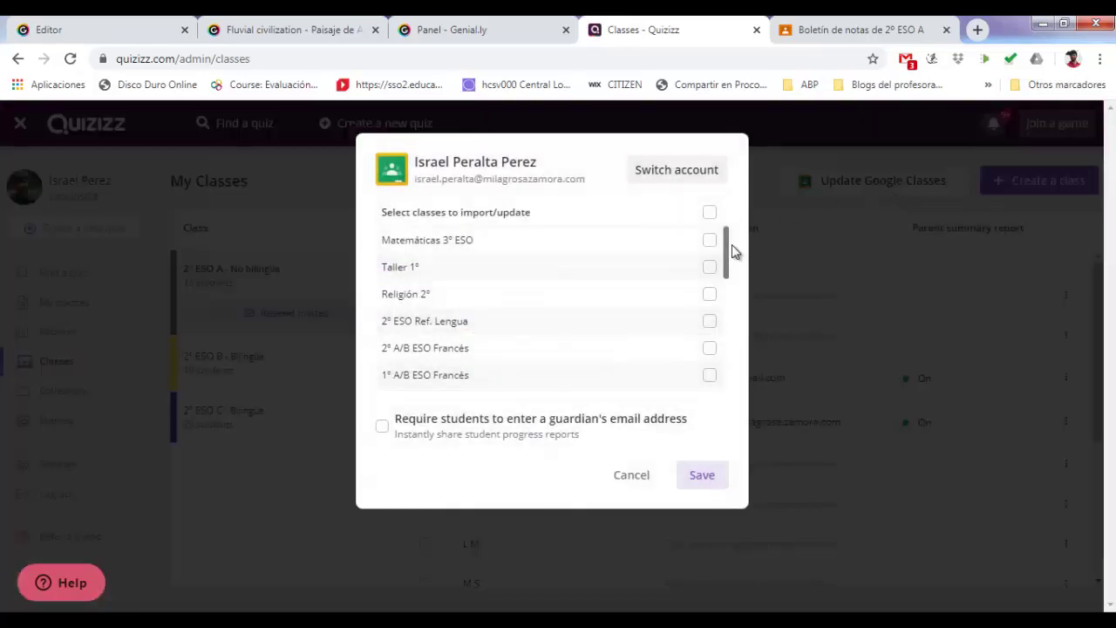
drag(729, 248, 727, 342)
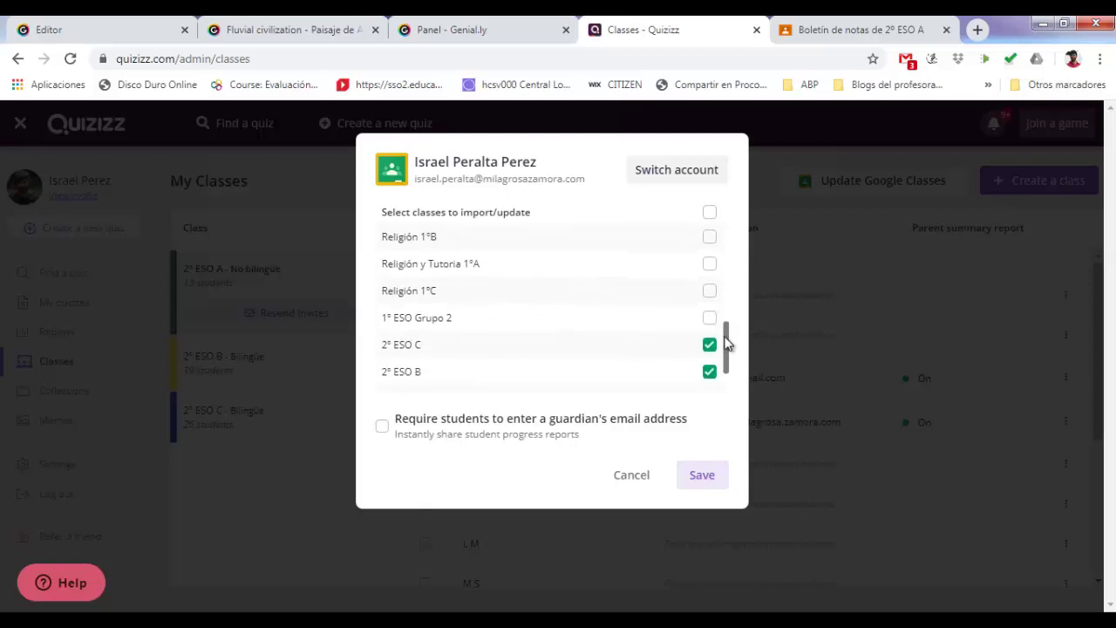
click(708, 318)
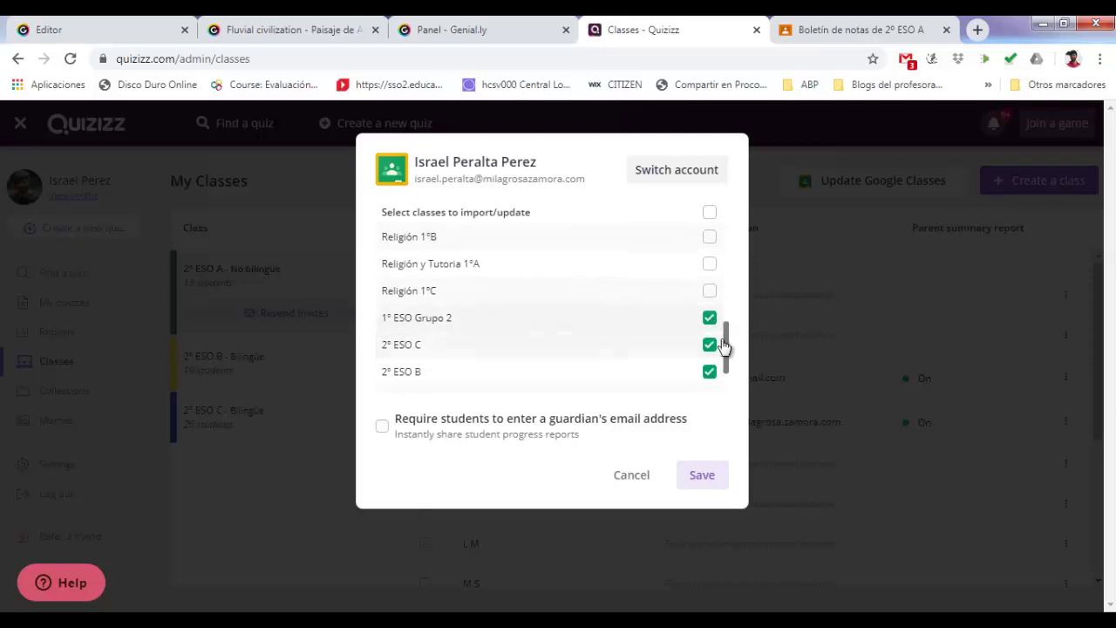
drag(729, 337, 729, 380)
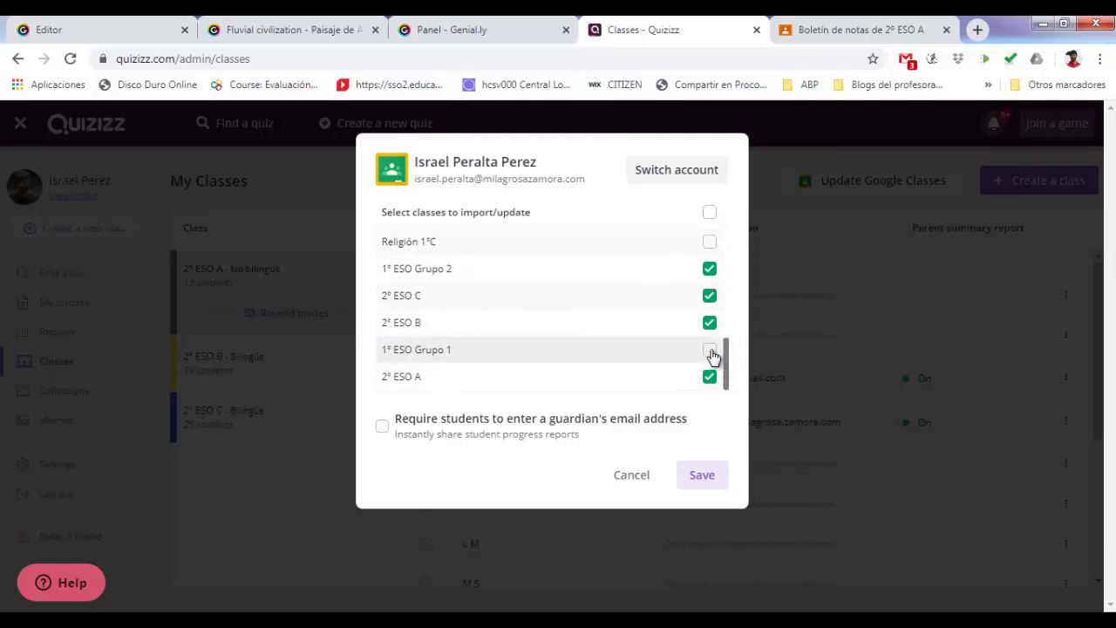
click(709, 349)
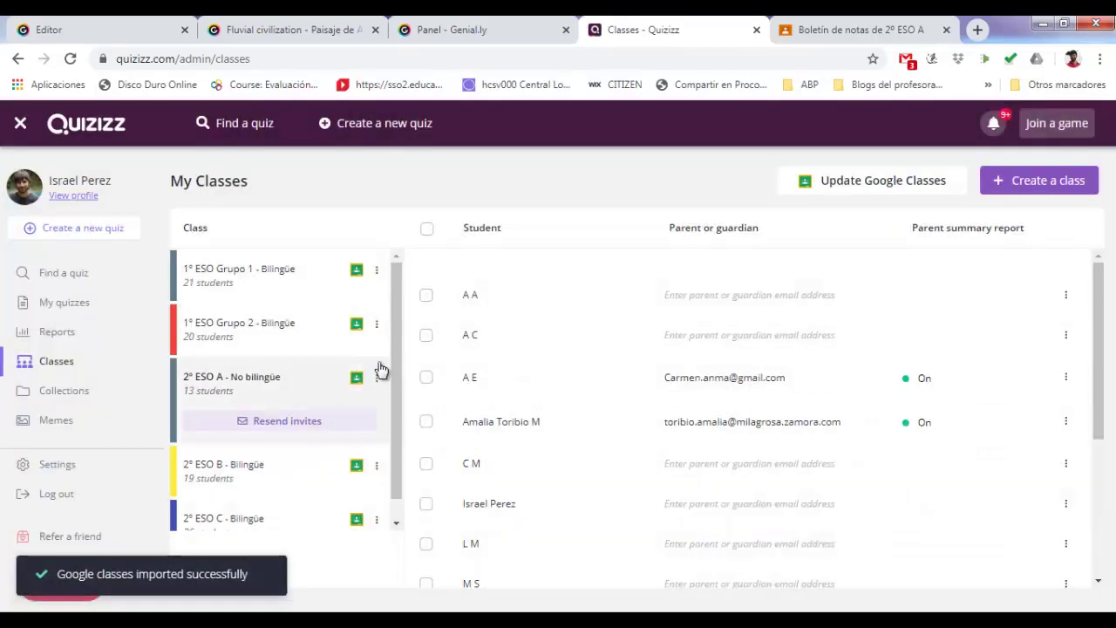
Step: Look over the class list and dismiss the Windows dialog about changing the colour scheme without choosing an option
drag(400, 333, 392, 283)
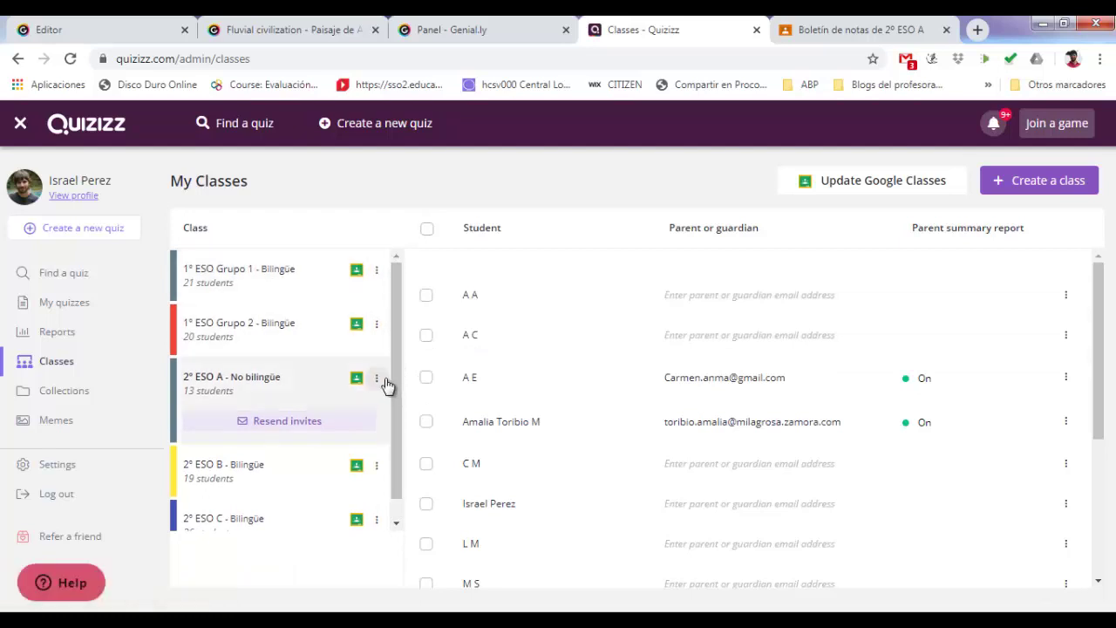
mouse_move(398, 354)
mouse_down()
mouse_move(395, 391)
mouse_move(393, 341)
mouse_up()
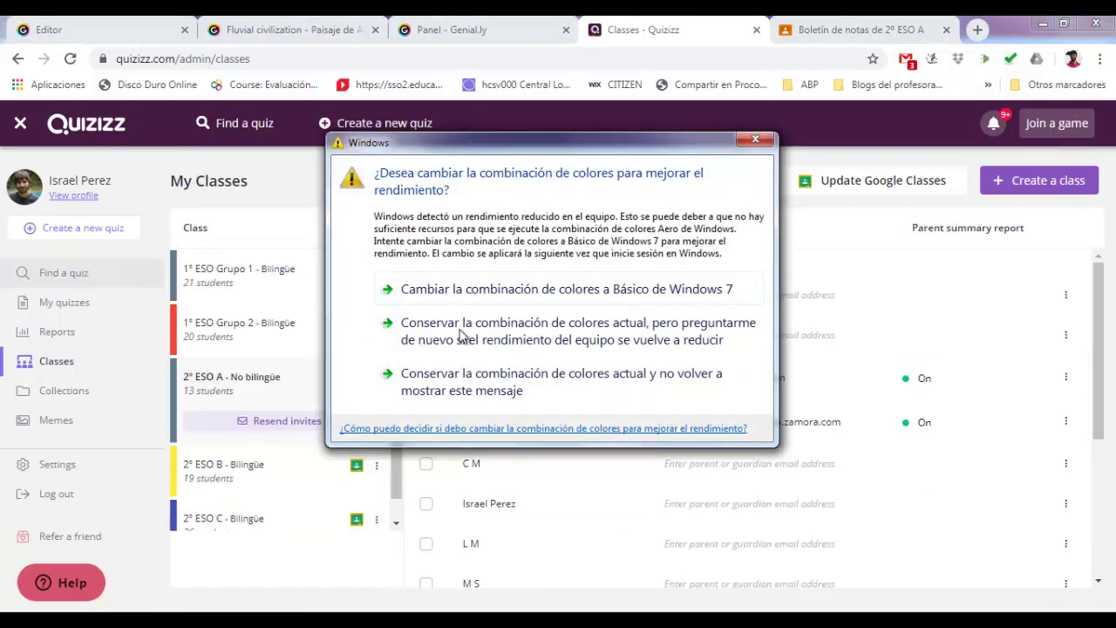
click(755, 140)
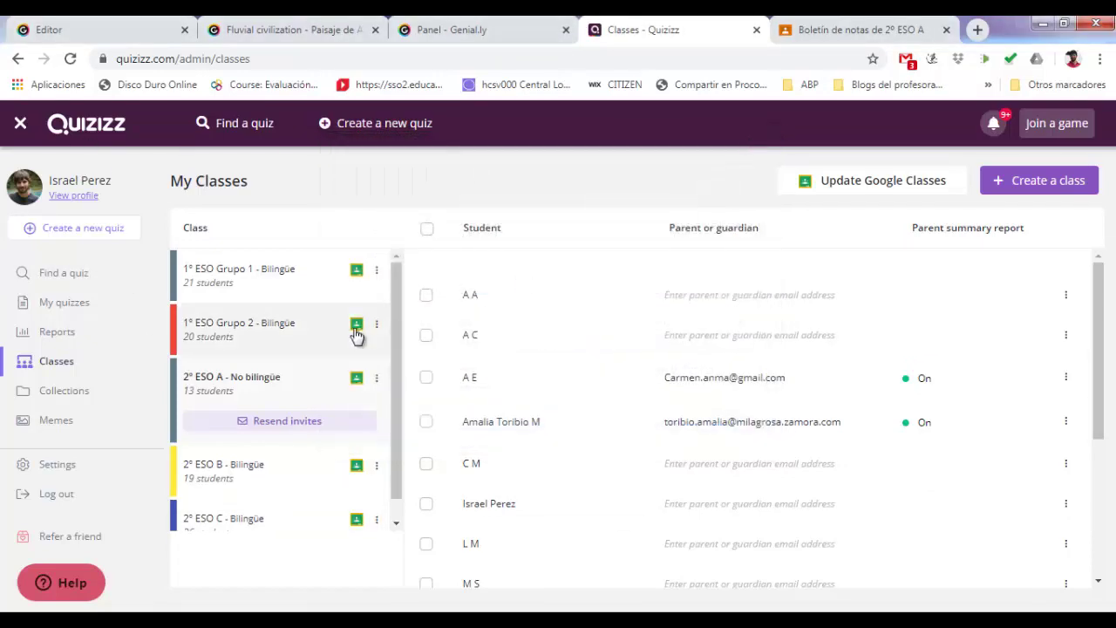
click(94, 239)
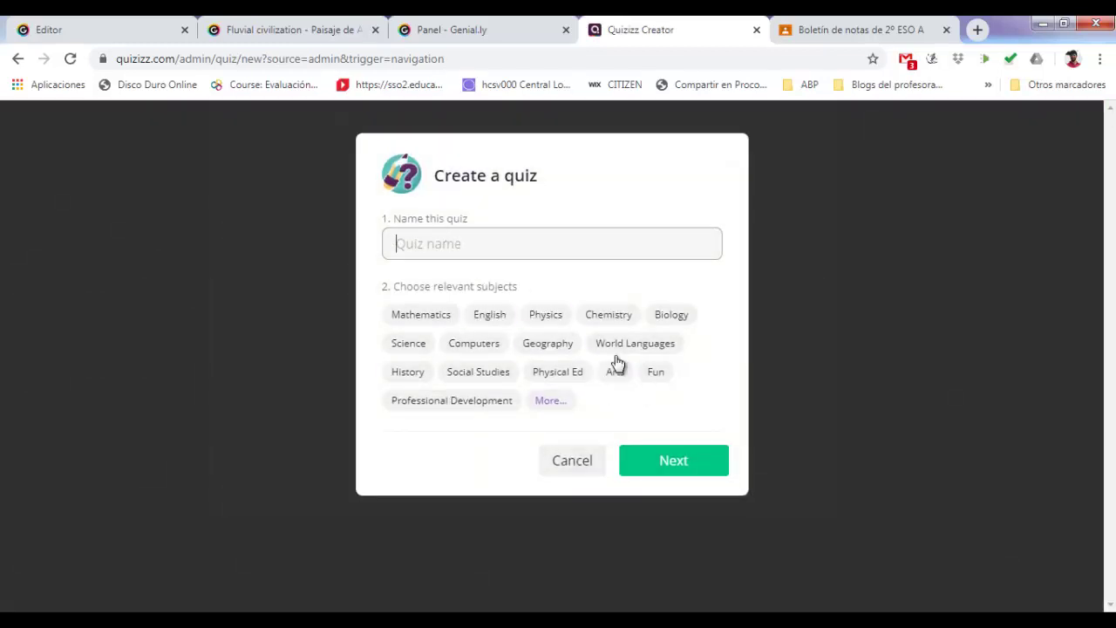
click(580, 463)
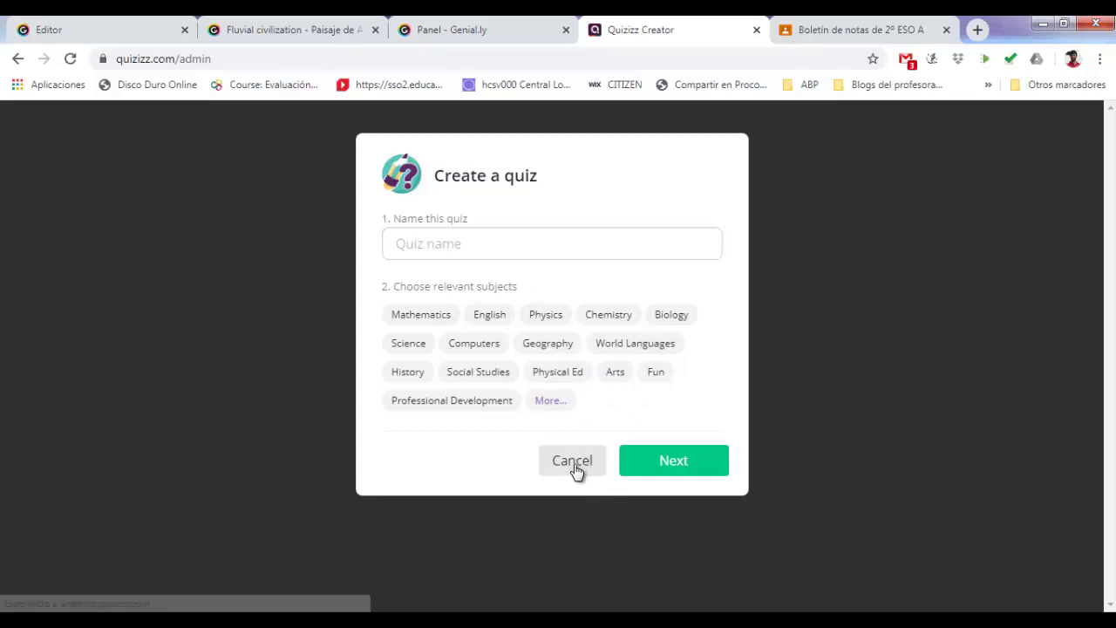
click(590, 460)
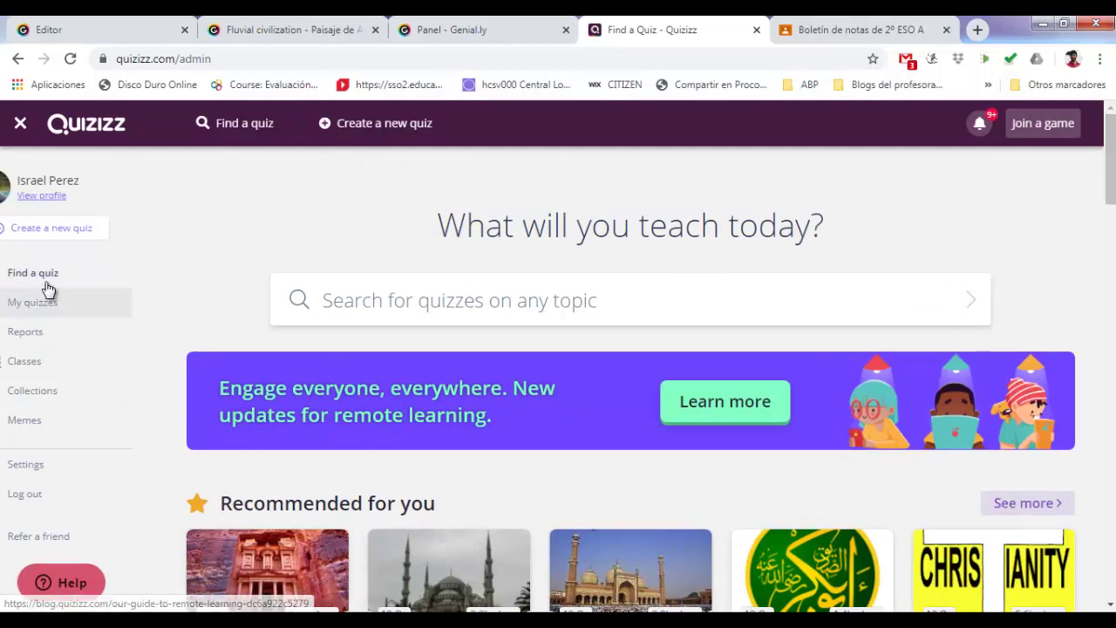
Step: Search the quiz library for "Egyptian art"
click(443, 306)
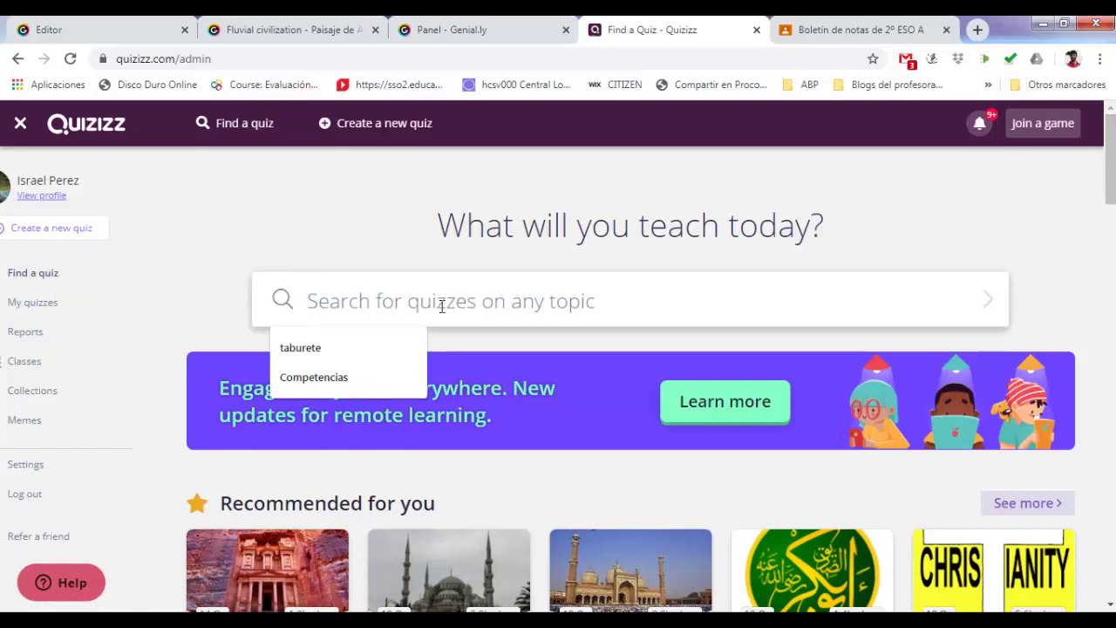
text(AQ)
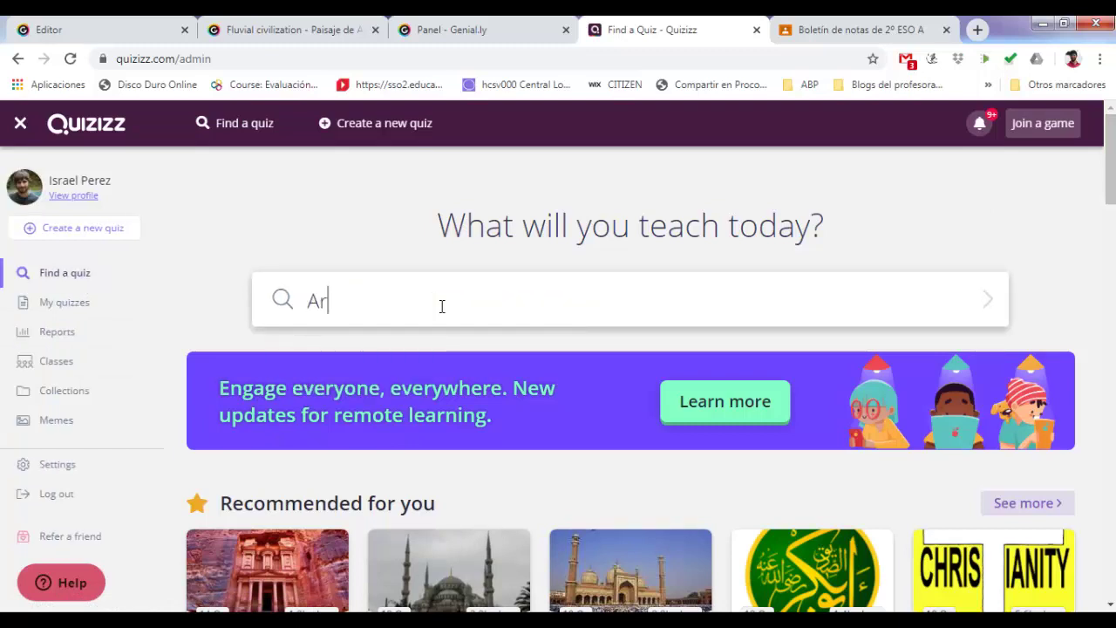
key(BackSpace)
key(BackSpace)
text(Egu)
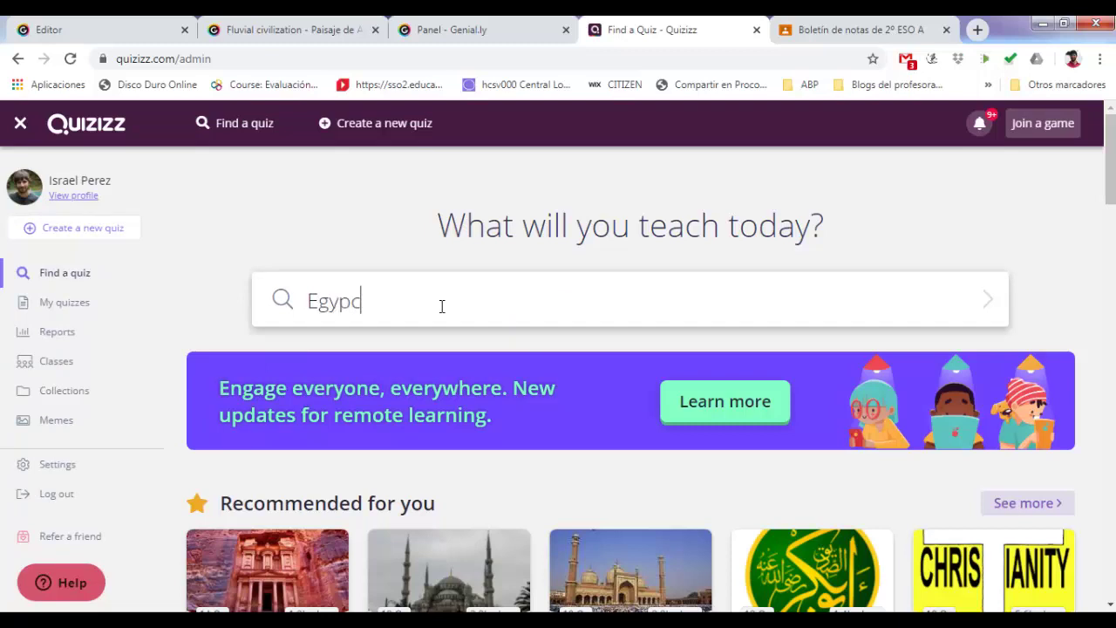
text(pc)
key(BackSpace)
text(tian )
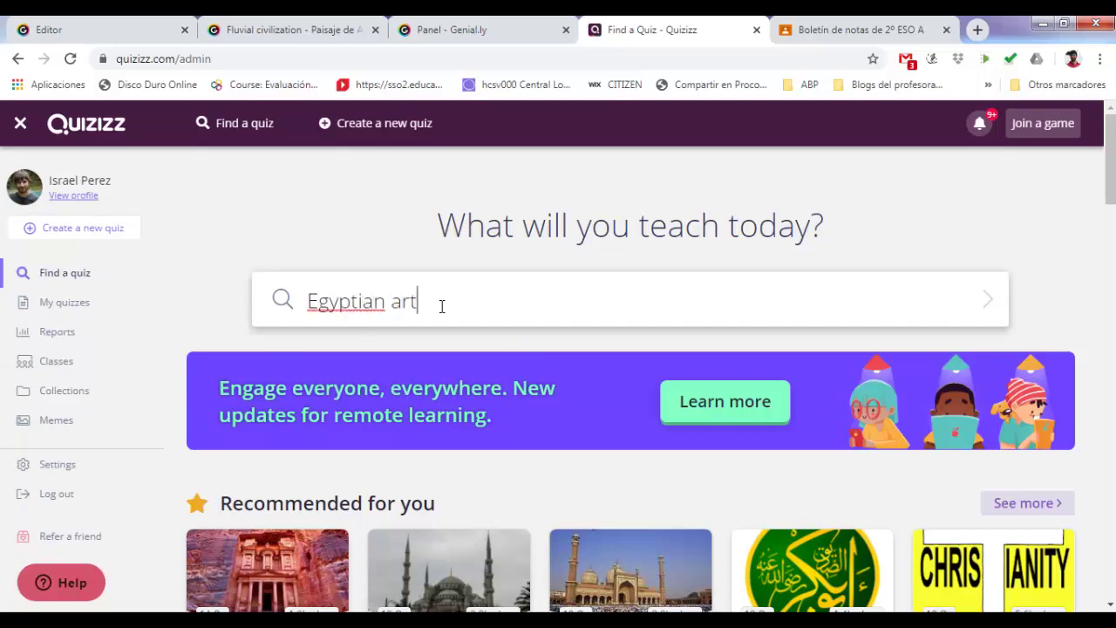
text(art)
key(Return)
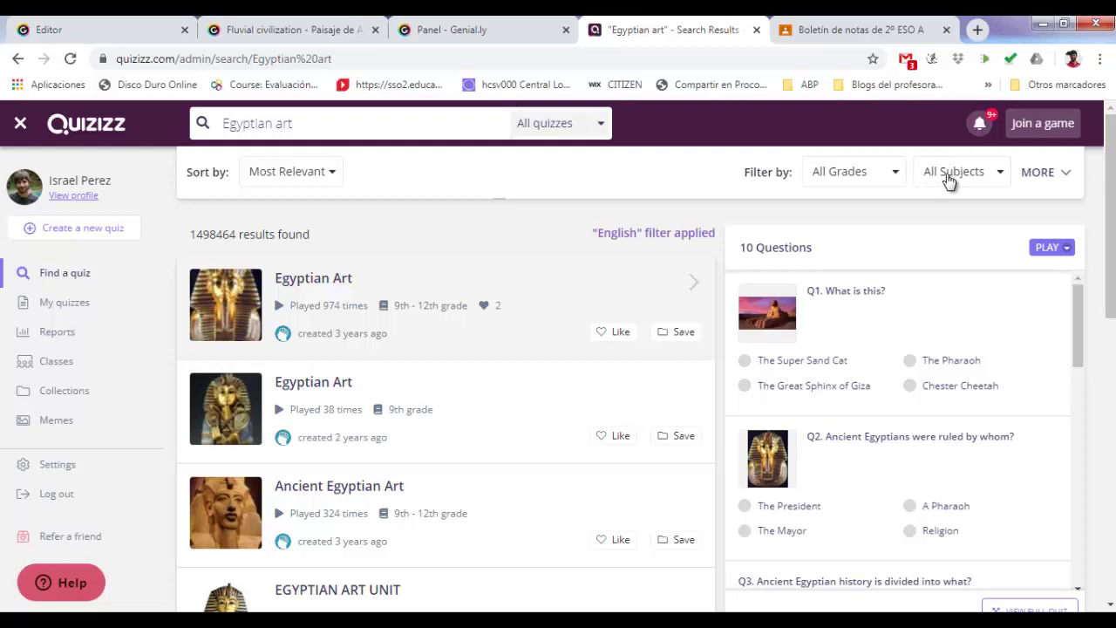
Step: Filter the search results to Spanish; Castilian as the only language, removing English
click(1049, 173)
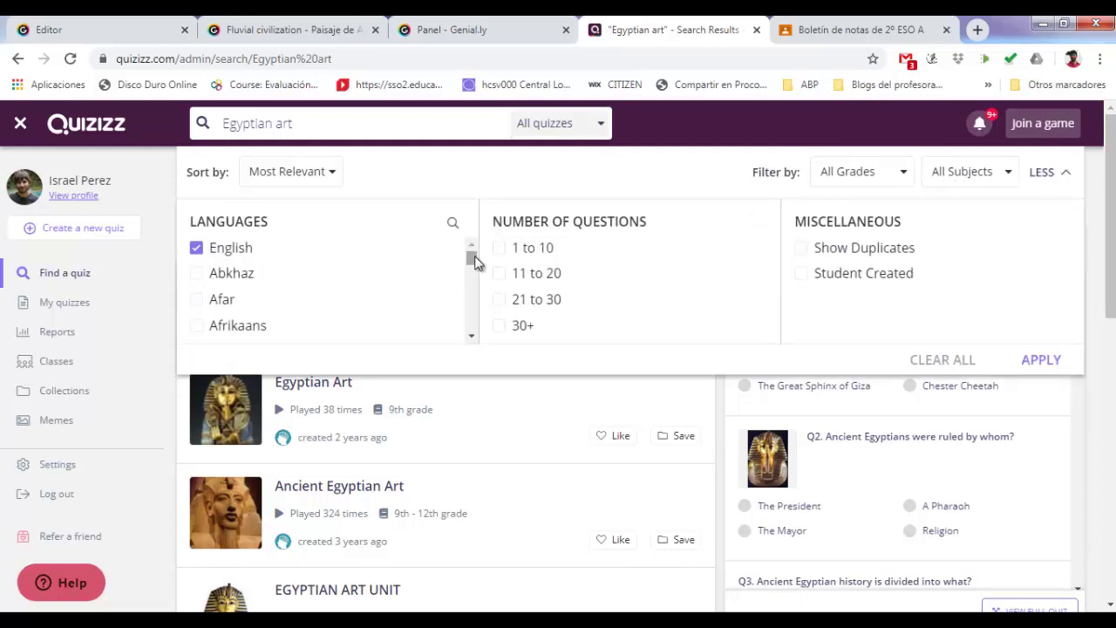
drag(474, 262, 471, 311)
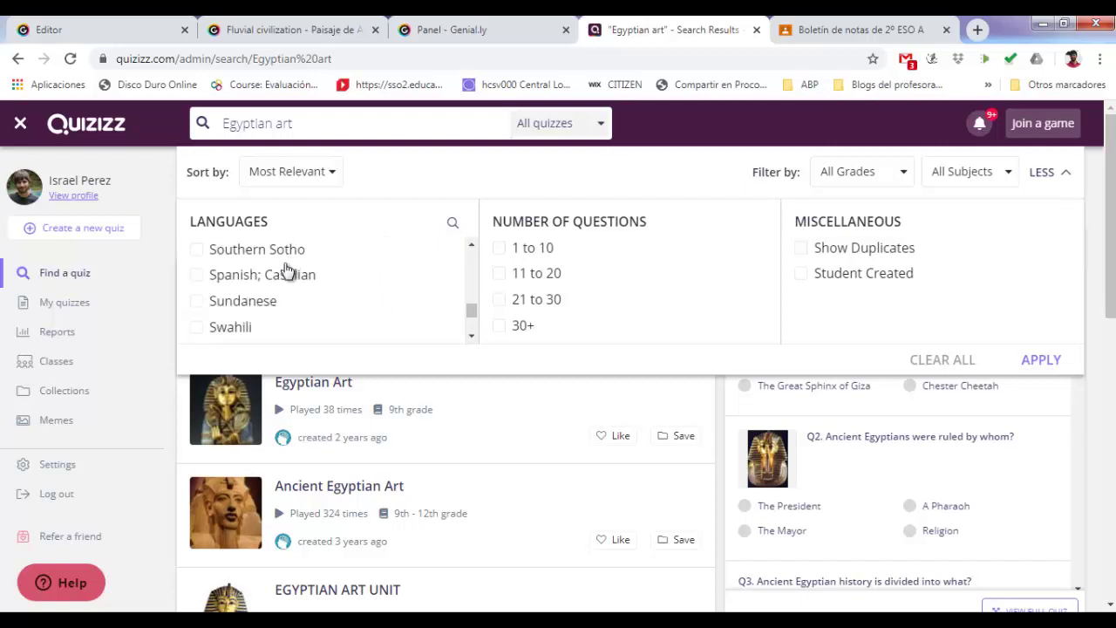
click(279, 273)
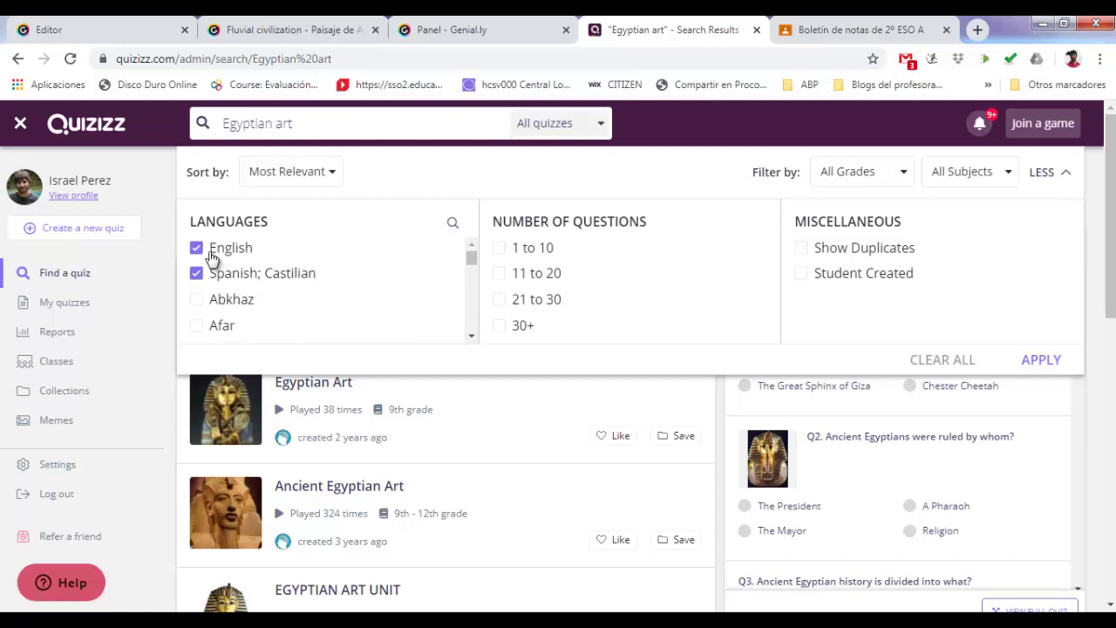
click(195, 248)
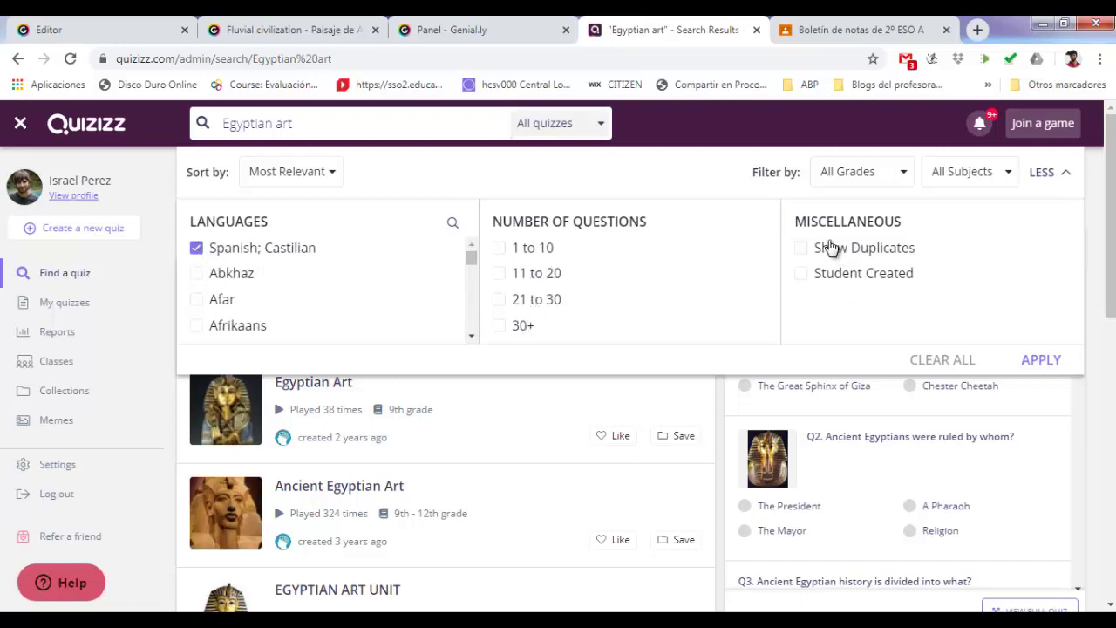
click(1041, 359)
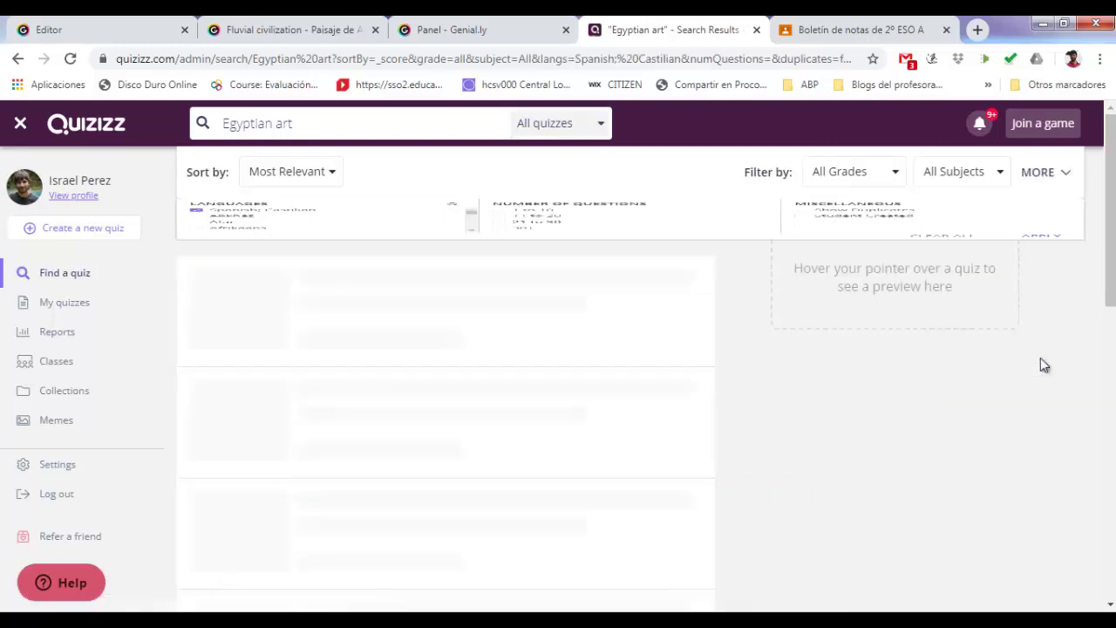
Step: Filter the results by the History subject and sort them by Most Relevant
mouse_move(345, 355)
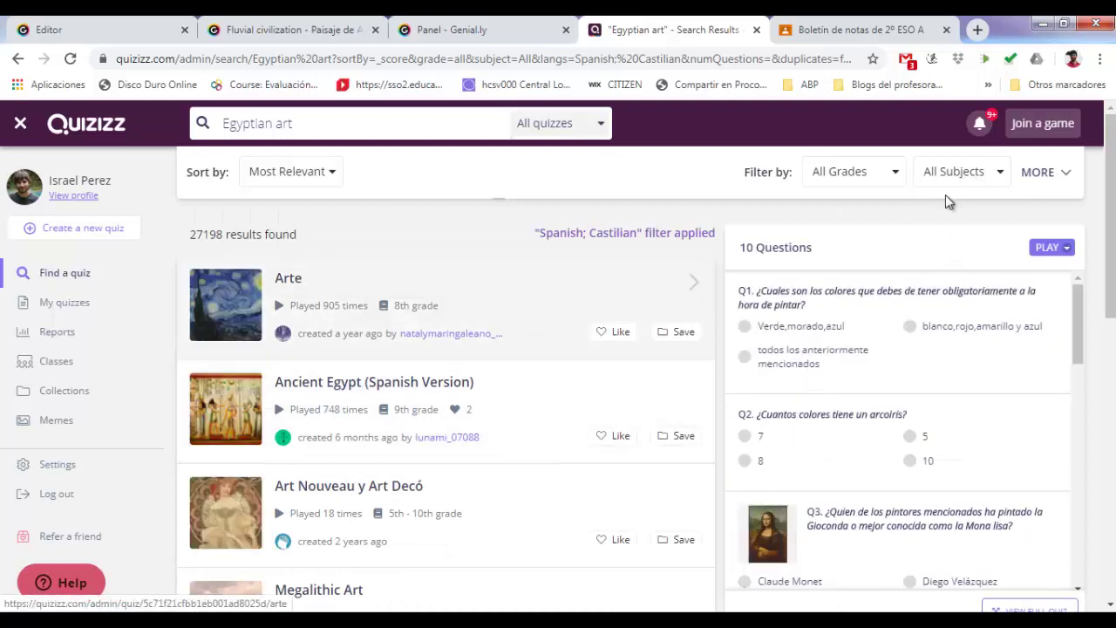
click(951, 177)
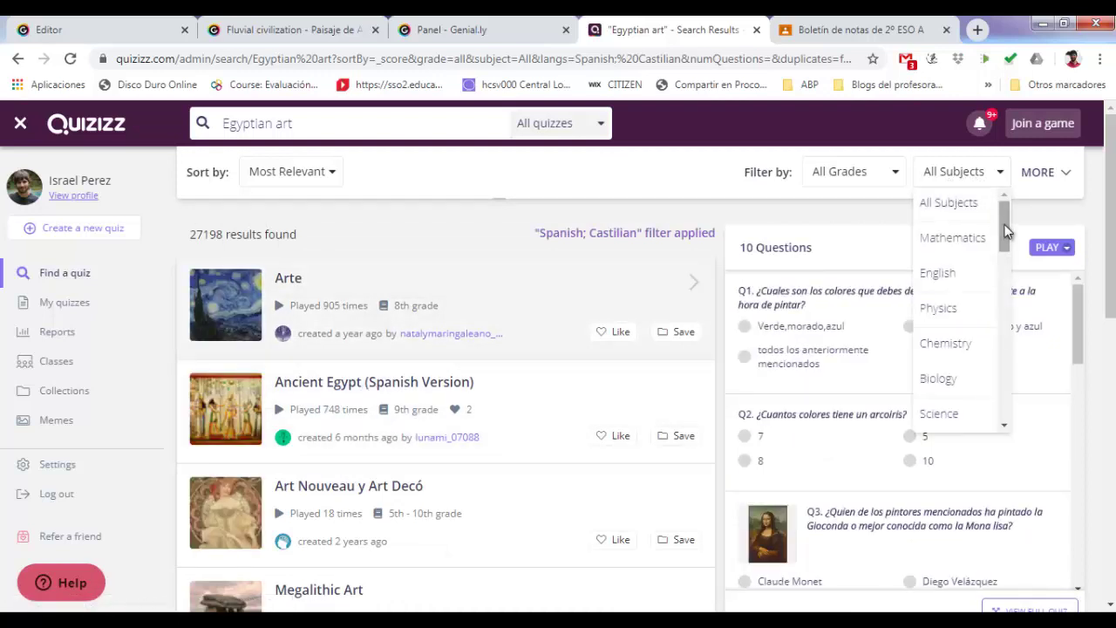
drag(1006, 229, 1005, 289)
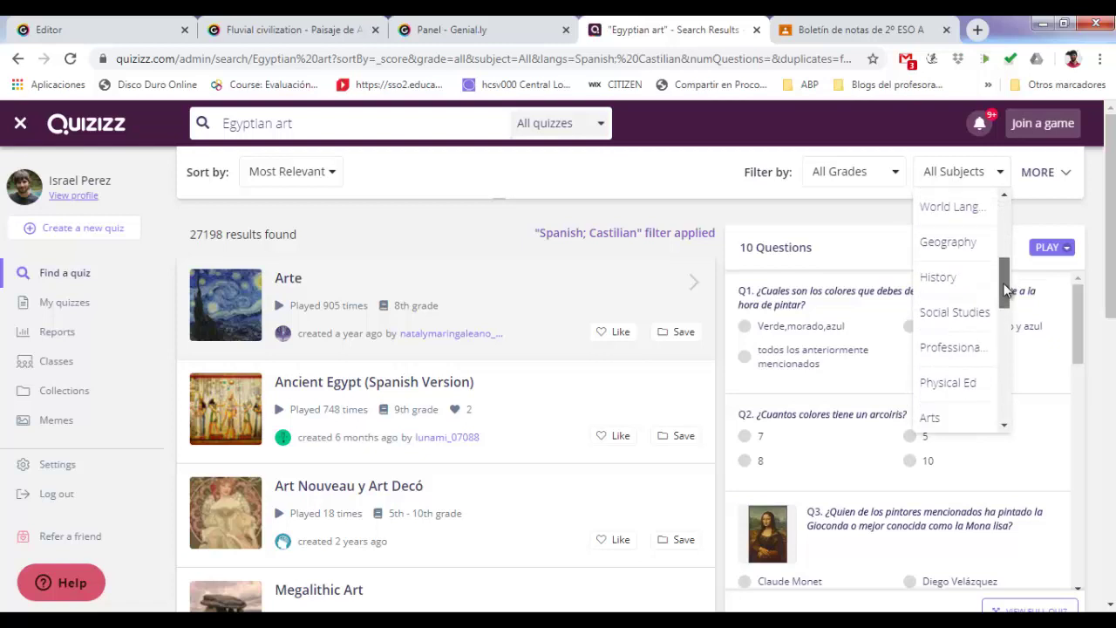
click(955, 279)
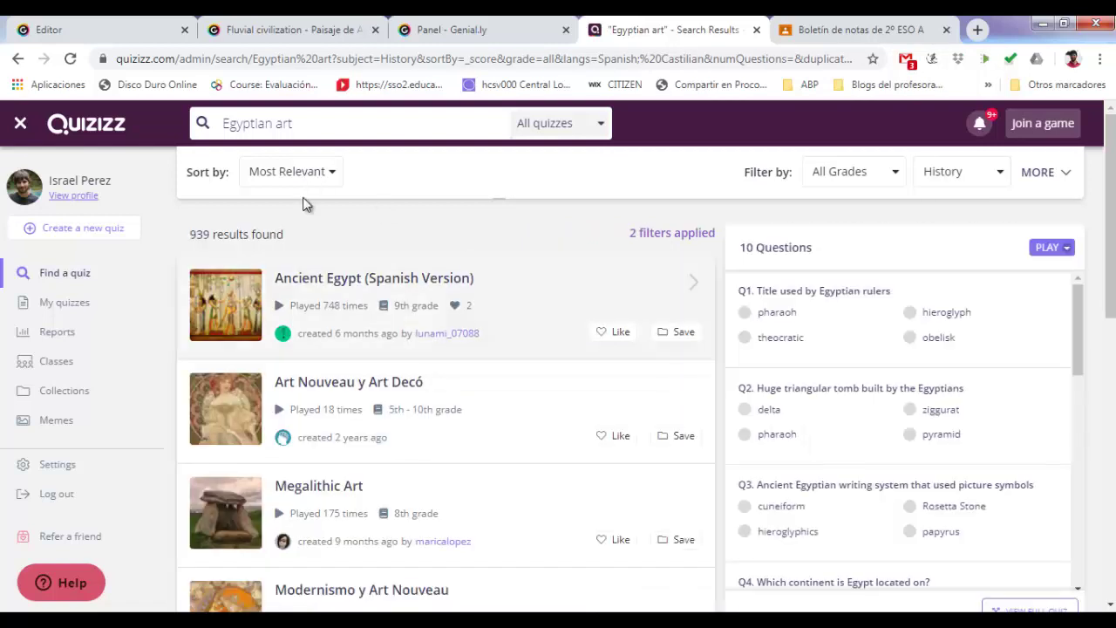
click(321, 174)
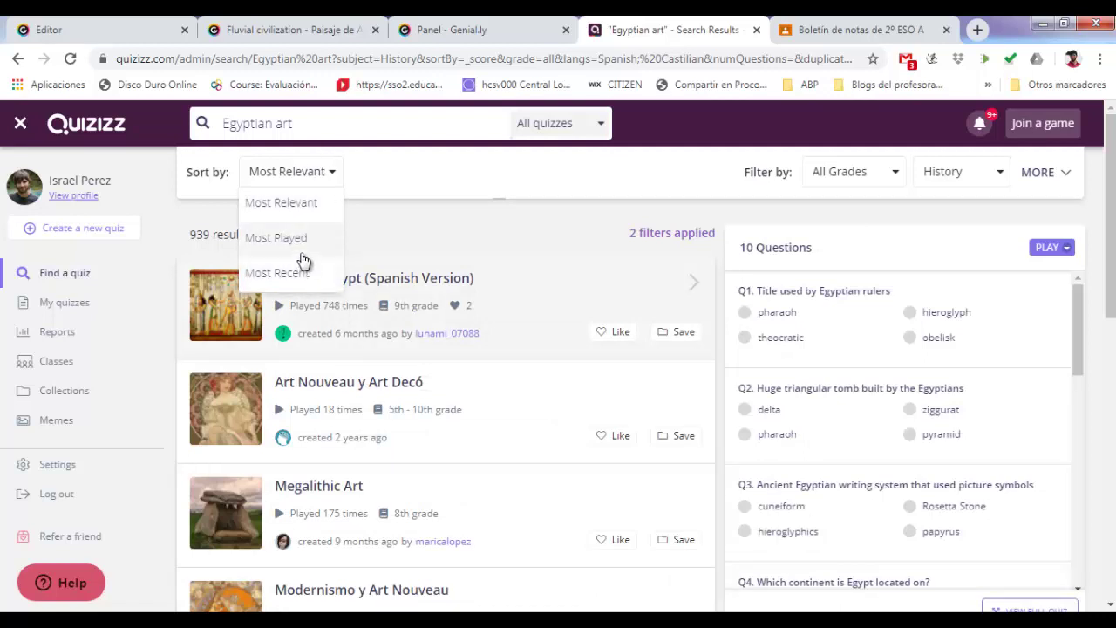
click(301, 213)
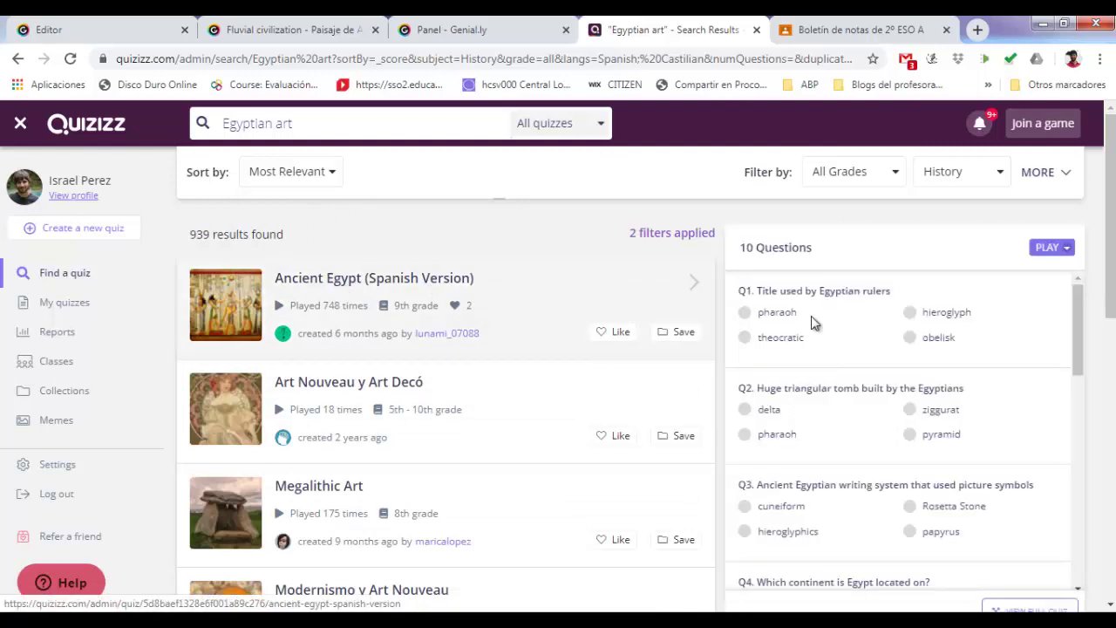
Step: Preview the questions of the first two results and open the Art Nouveau y Art Decó quiz for editing
mouse_move(1078, 300)
mouse_down()
mouse_move(1084, 516)
mouse_move(1066, 369)
mouse_move(1023, 322)
mouse_up()
click(620, 412)
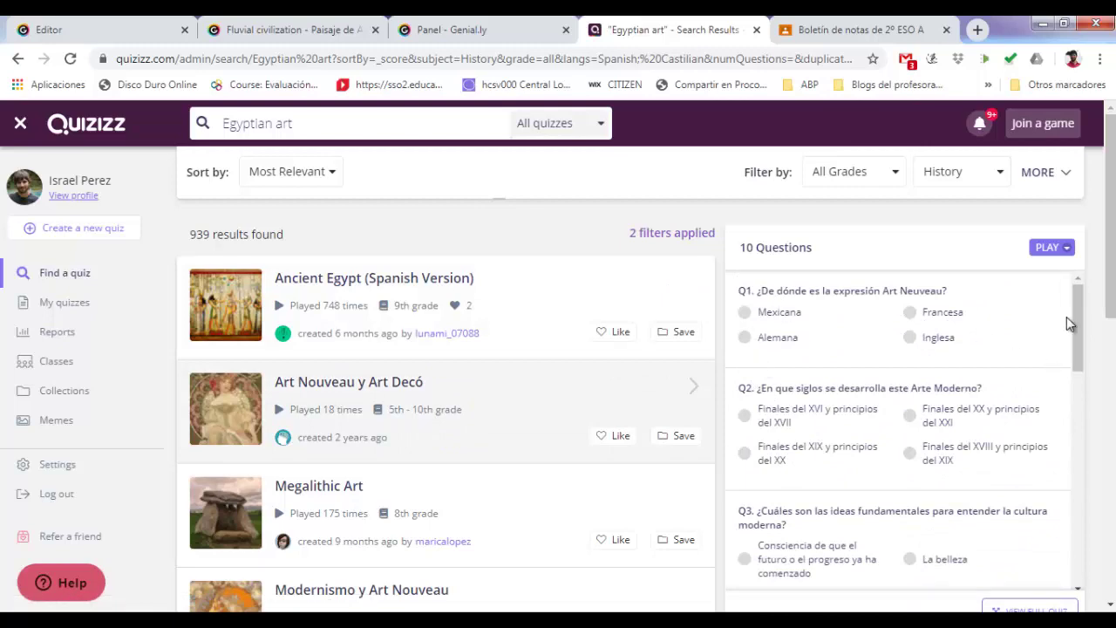
drag(1078, 306, 1059, 279)
click(649, 392)
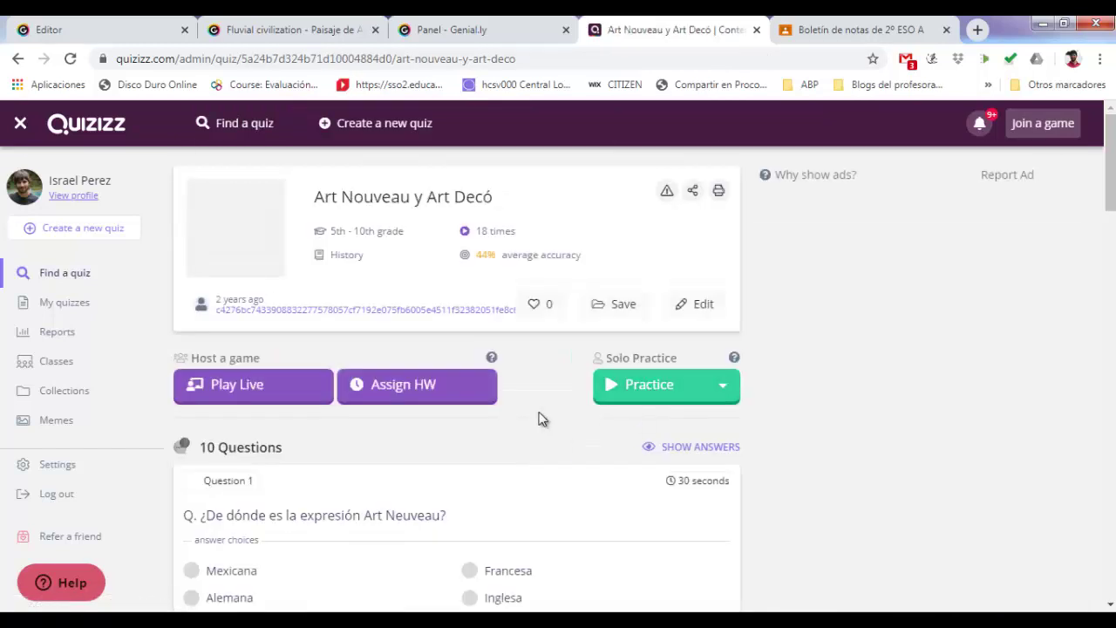
click(688, 302)
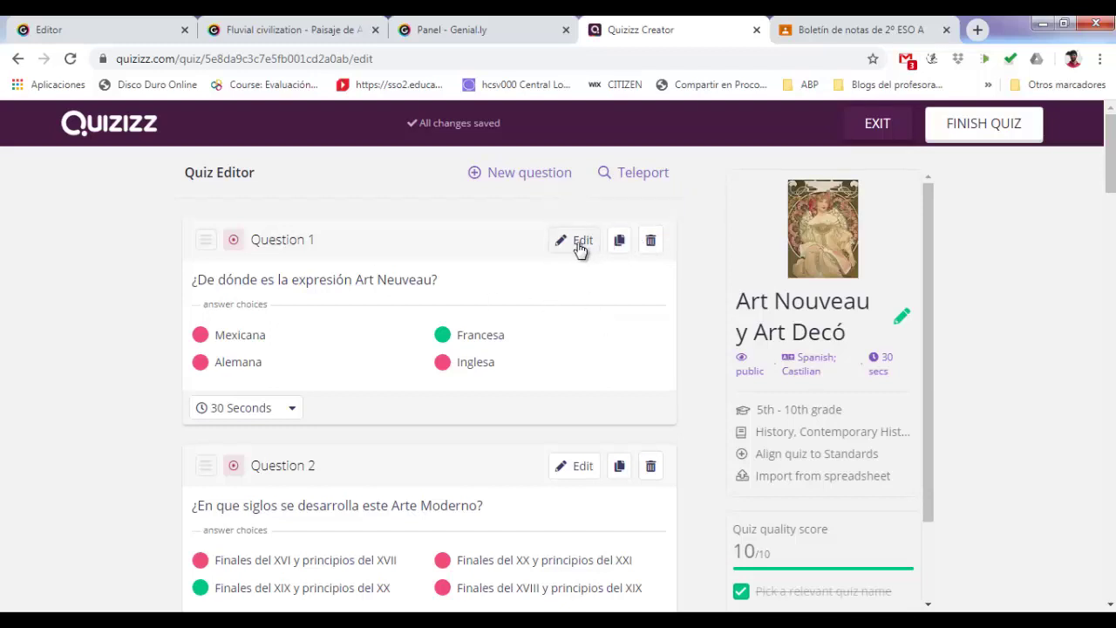
Step: Set the time limit of Question 1 to 30 seconds and look over the quiz details and following questions
click(295, 415)
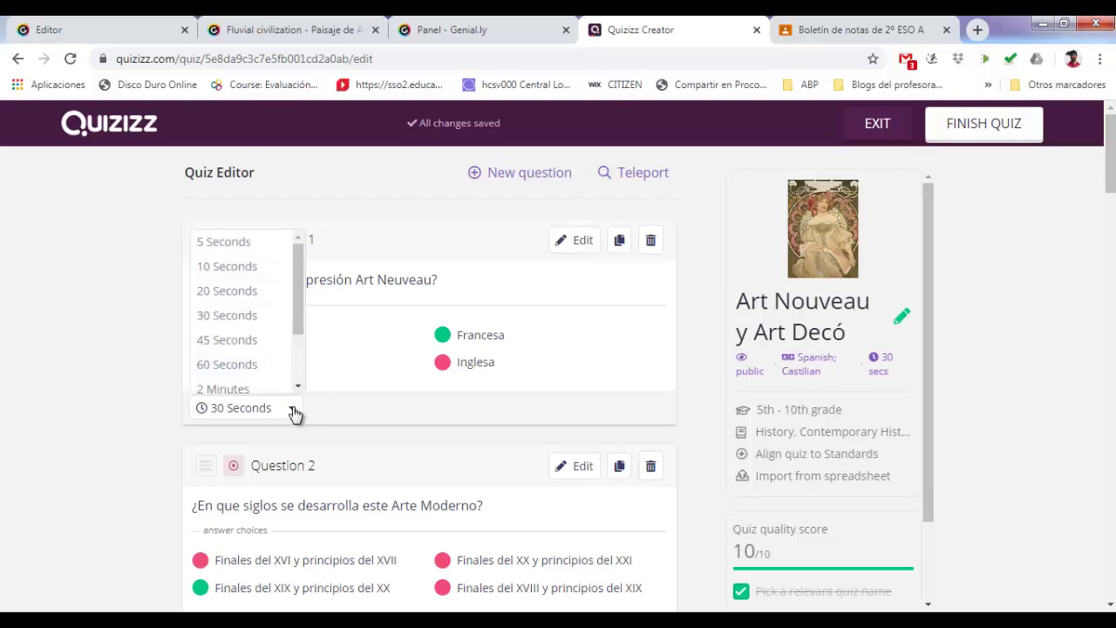
scroll(303, 385, down, 2)
scroll(261, 332, up, 3)
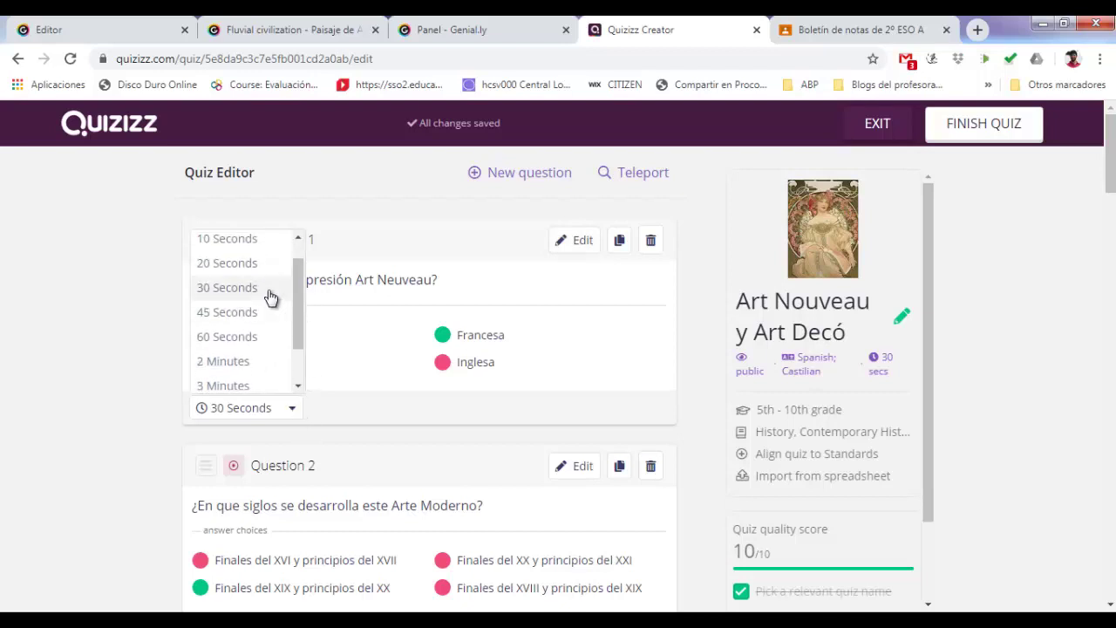
click(262, 288)
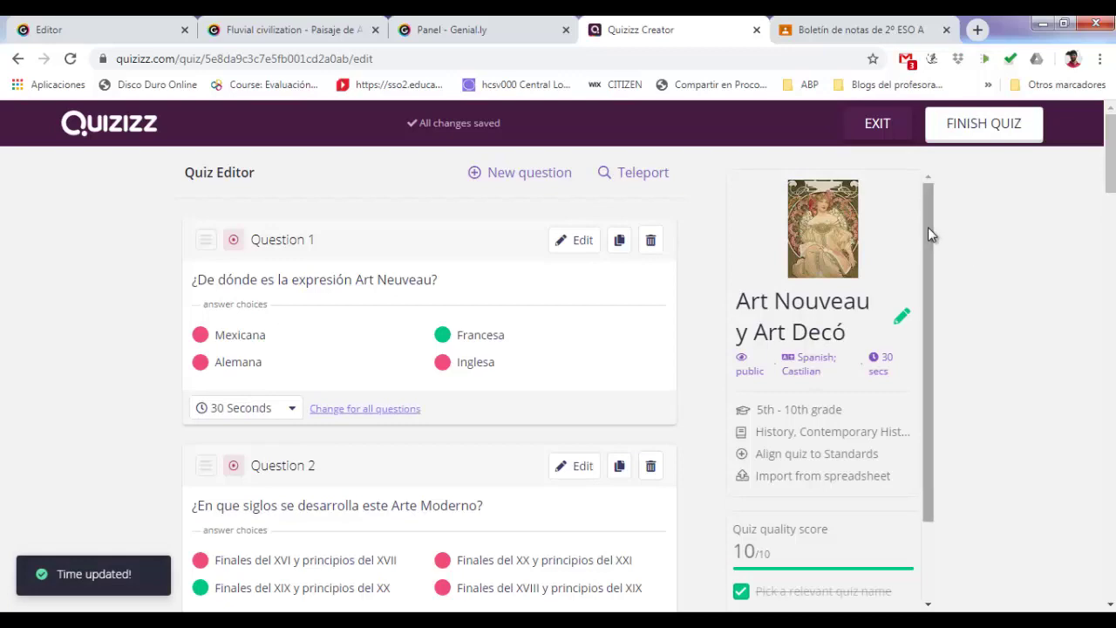
scroll(928, 228, down, 1)
scroll(430, 401, down, 5)
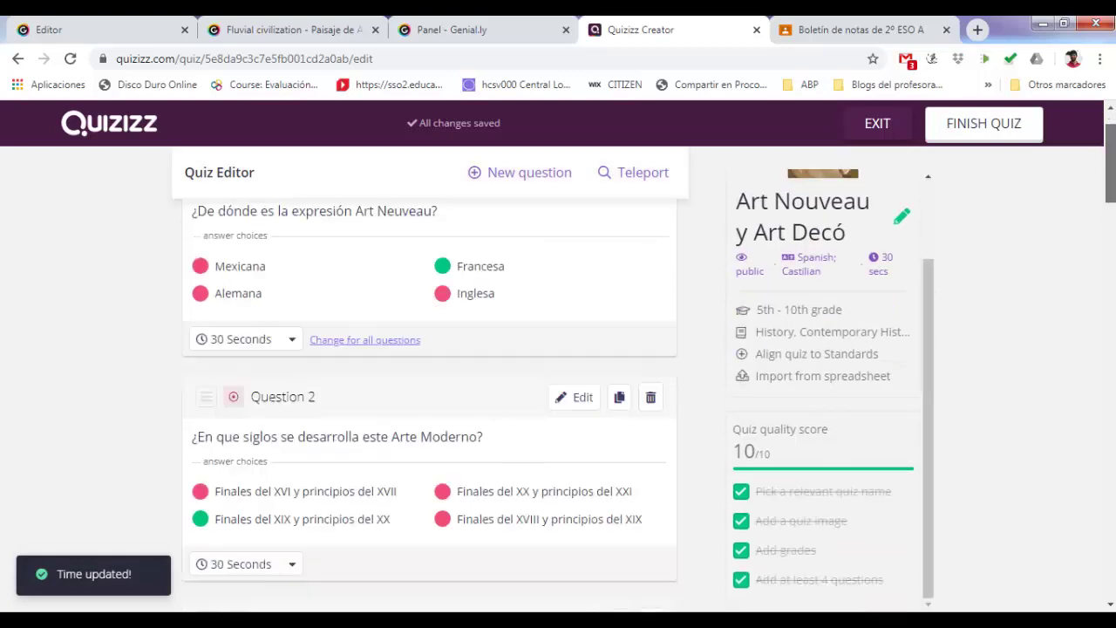
Step: Look over the following questions and the summary details of the Art Nouveau y Art Decó quiz in the editor
scroll(430, 401, up, 5)
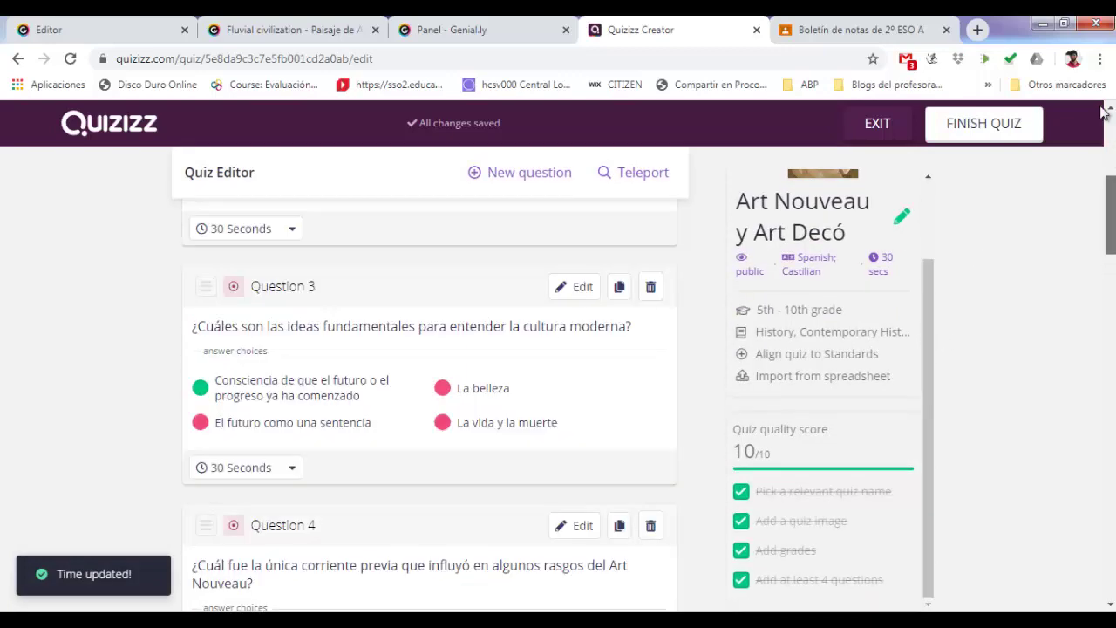
drag(931, 332, 924, 268)
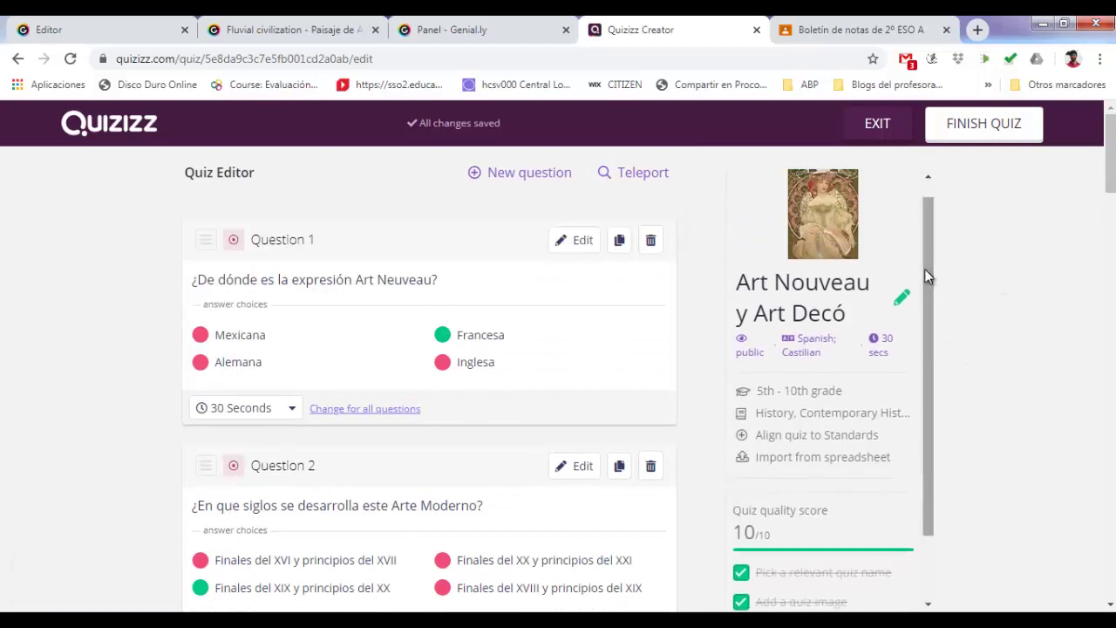
drag(924, 268, 924, 249)
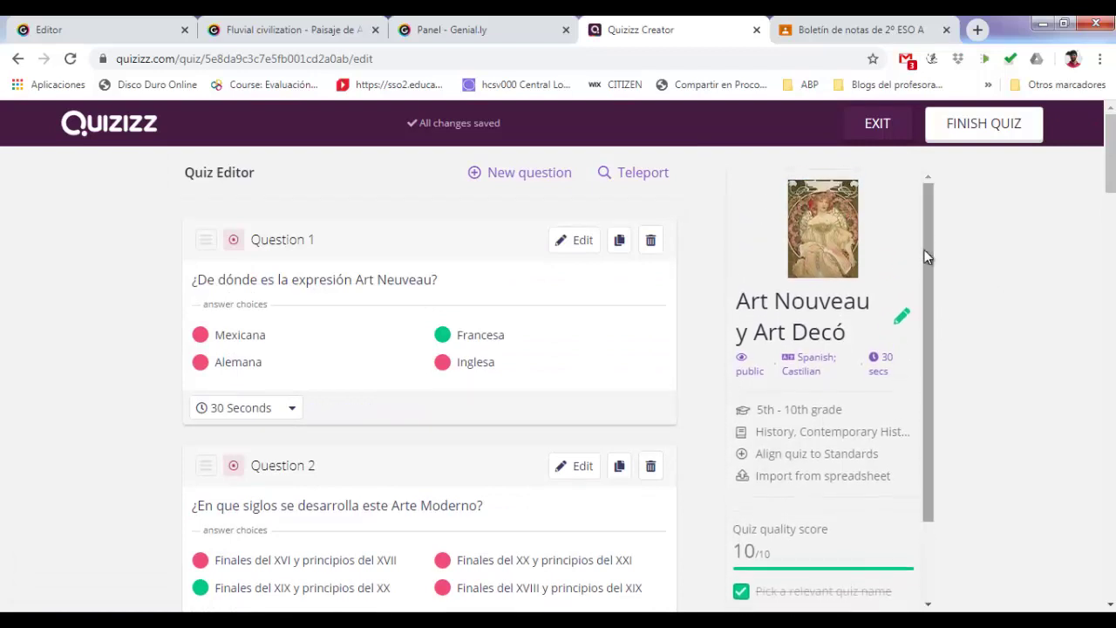
Step: Exit the quiz editor and view the student list of the first imported class under Classes
click(877, 128)
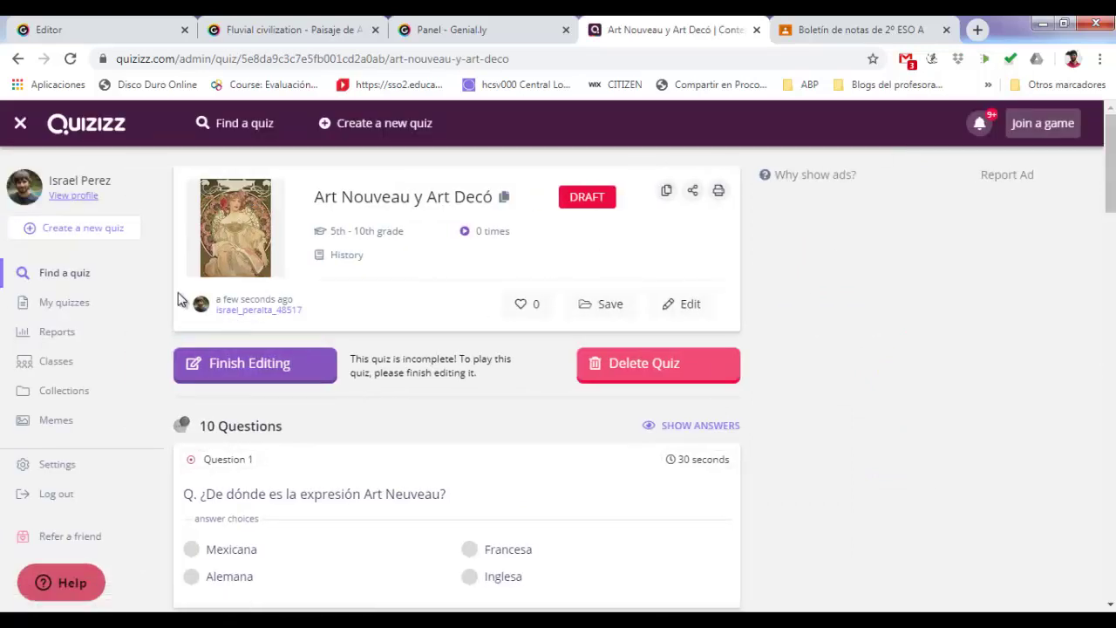
click(94, 365)
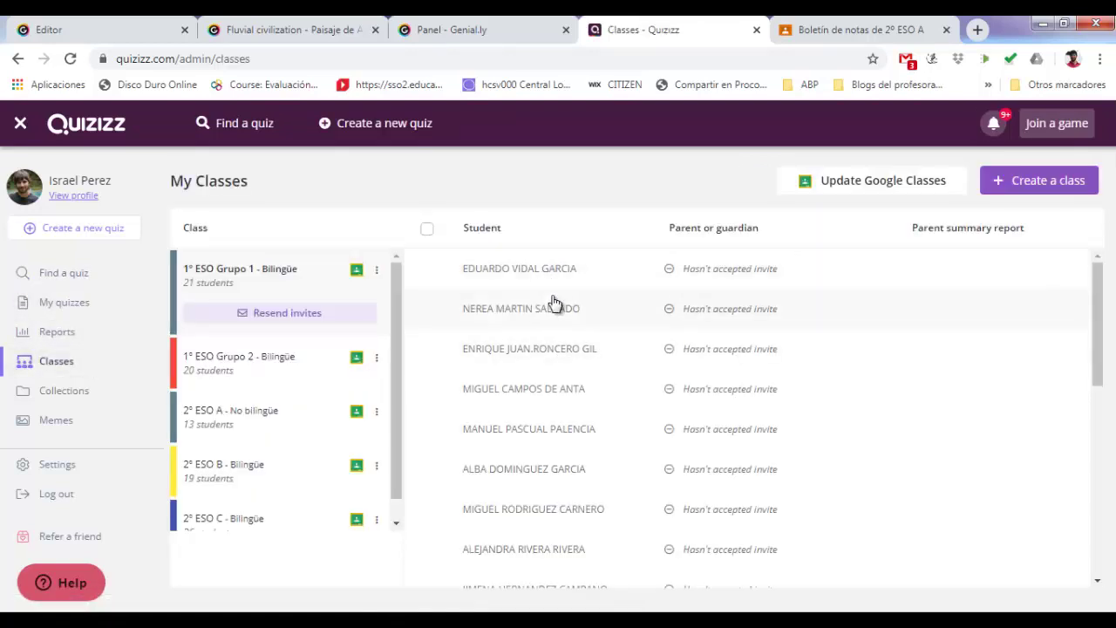
drag(1096, 323, 1084, 262)
Step: Reopen the Art Nouveau y Art Decó draft from My quizzes and finish the quiz so it can be played
click(40, 319)
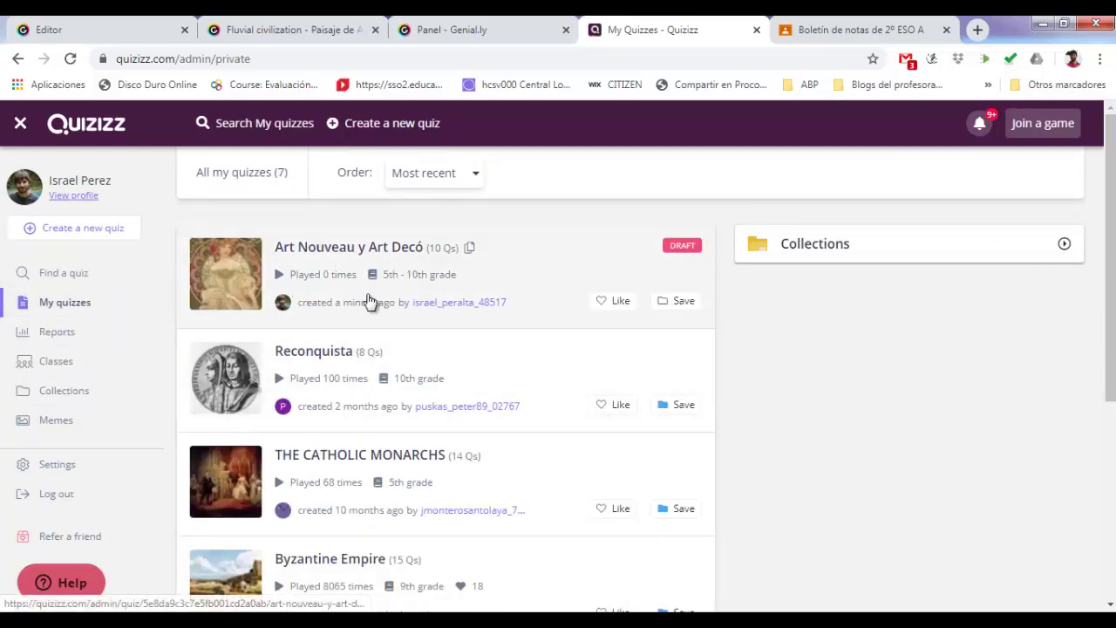
click(525, 266)
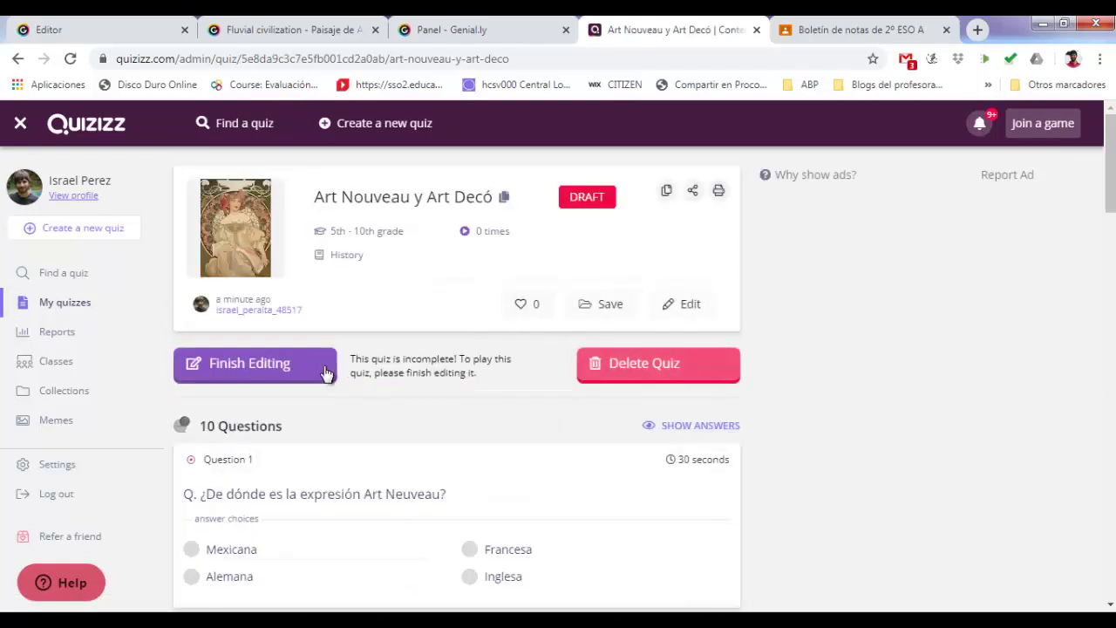
click(295, 372)
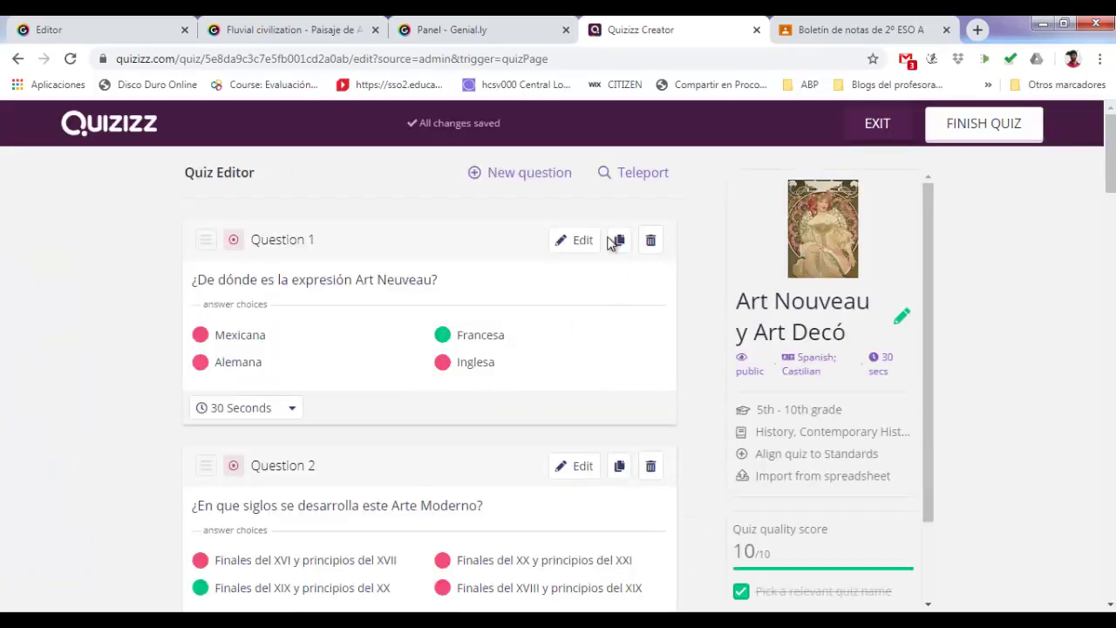
click(984, 127)
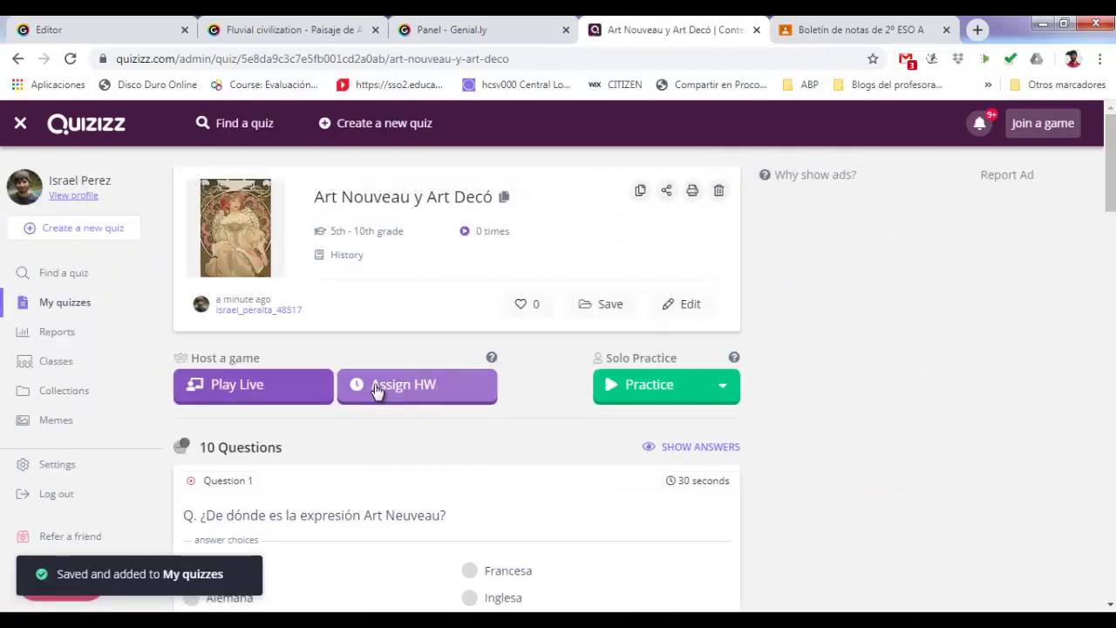
Step: Look over the game modes and settings for hosting the quiz live, and return to the quiz page
click(250, 397)
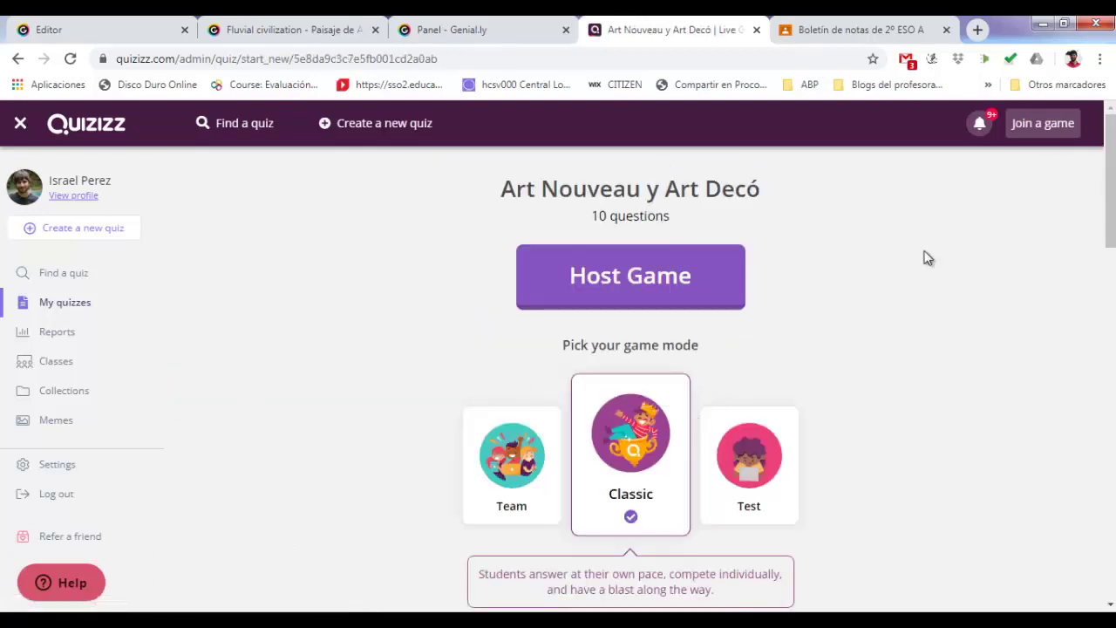
scroll(928, 257, down, 10)
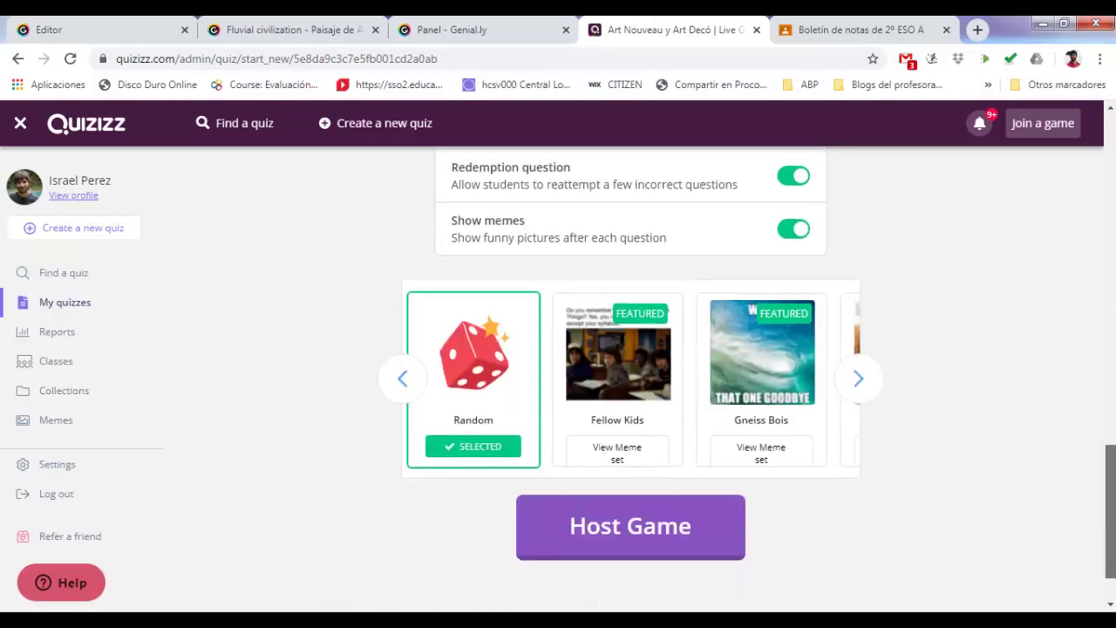
scroll(638, 338, up, 10)
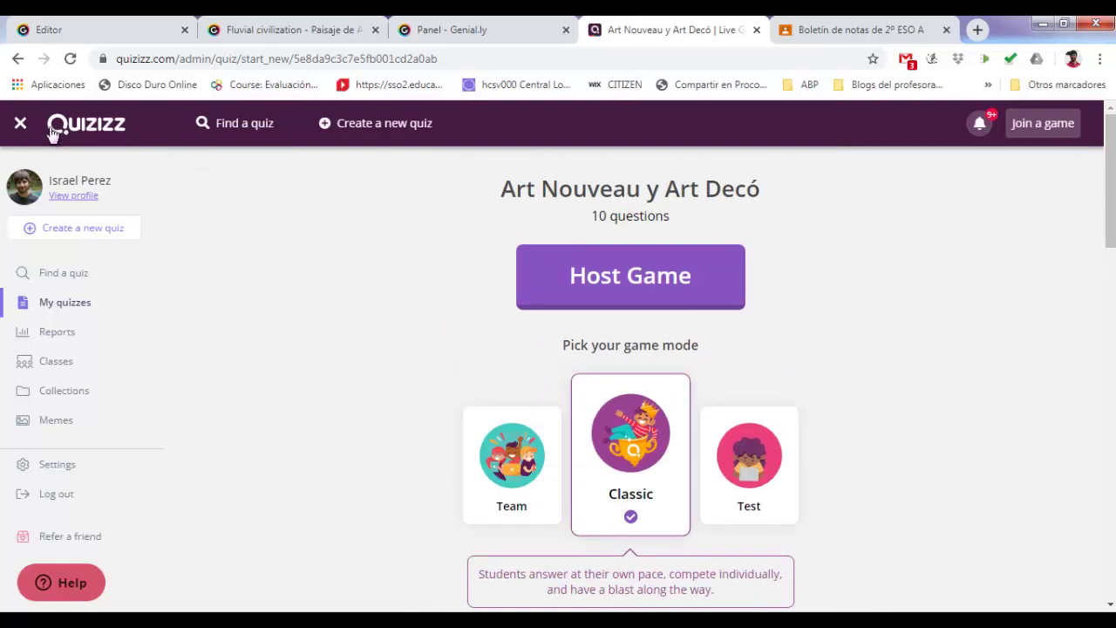
click(18, 59)
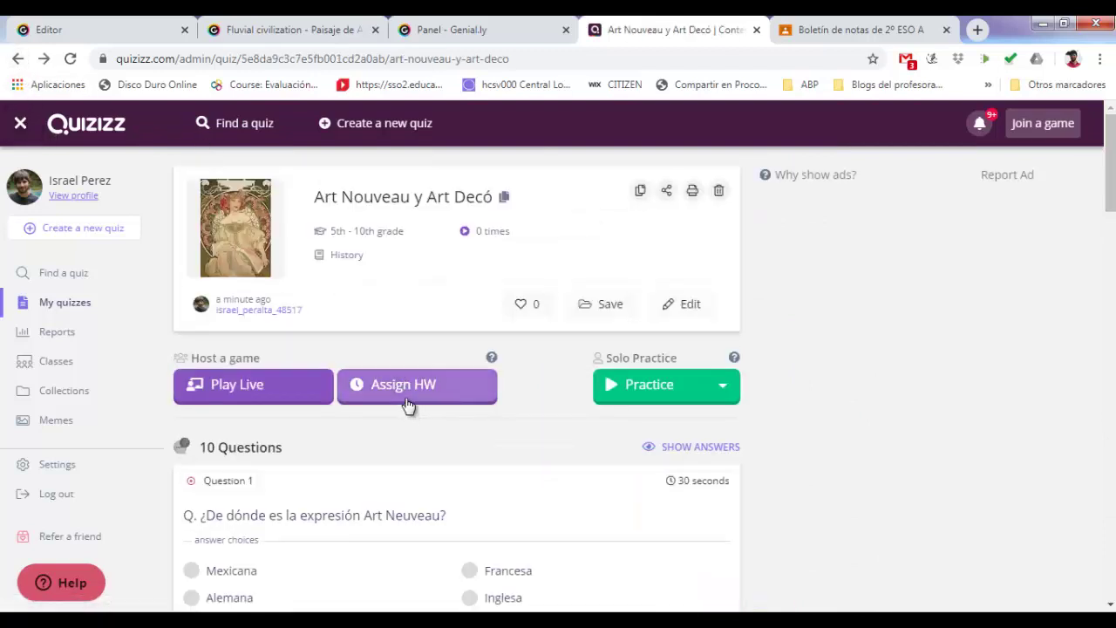
Step: Set up the quiz as homework, check its deadline and the classes it can be assigned to, and cancel the class assignment
click(407, 403)
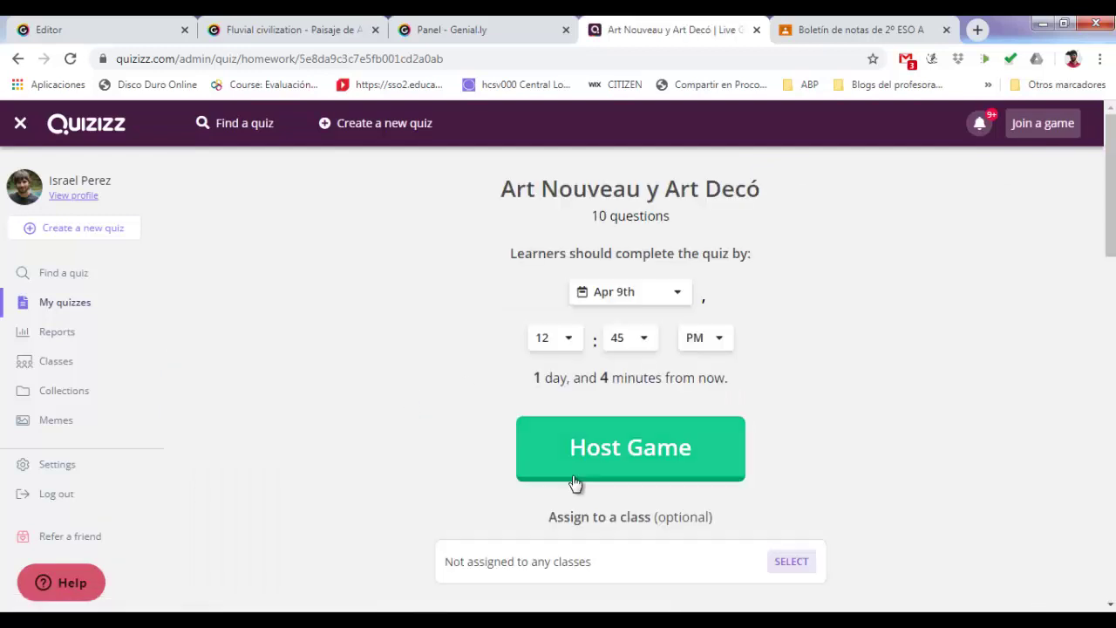
click(678, 298)
click(679, 297)
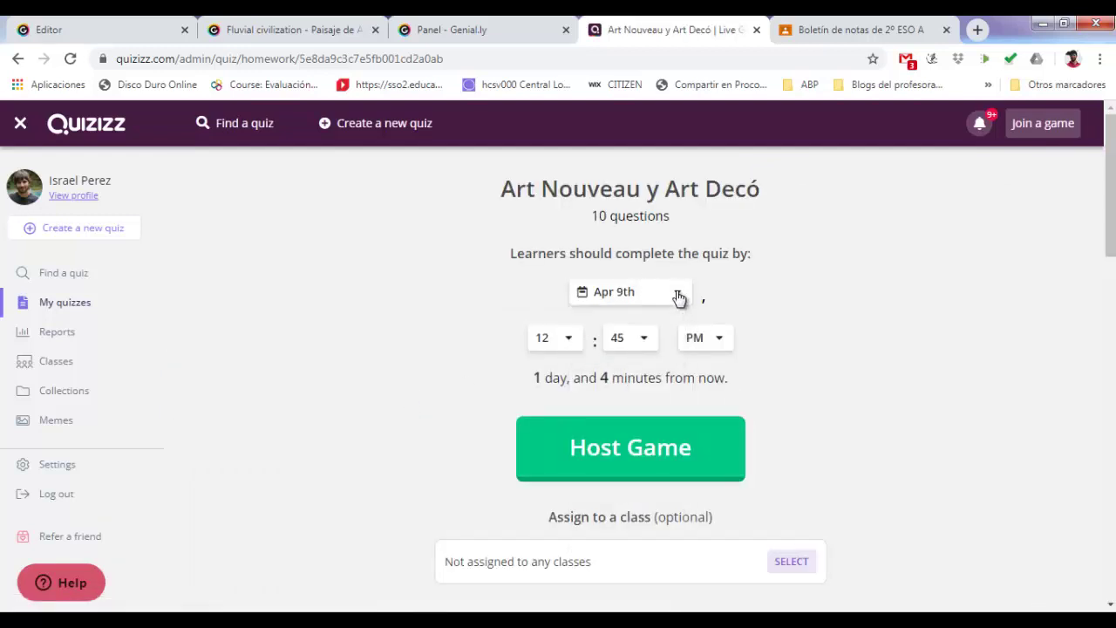
scroll(835, 272, down, 3)
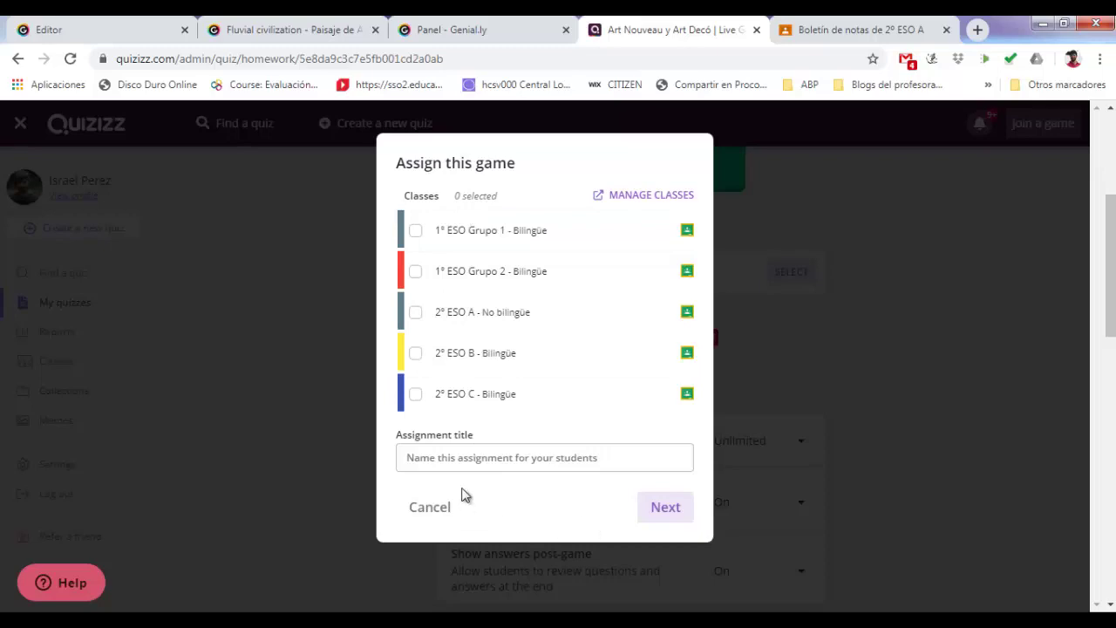
click(447, 509)
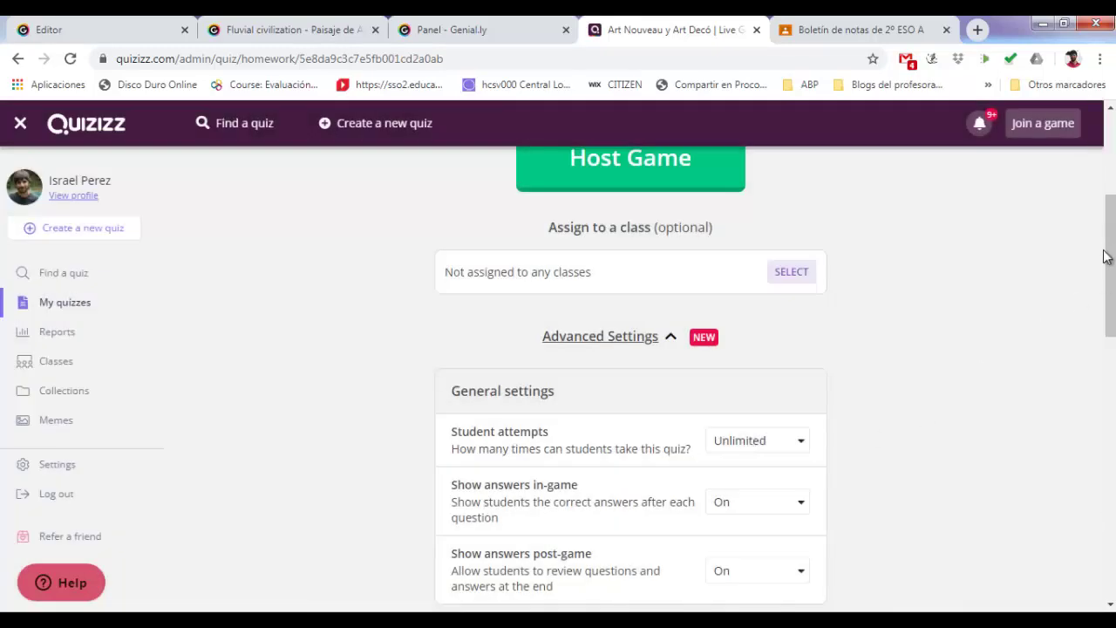
Step: Check the choices for student attempts, keeping Unlimited, and the option for showing answers in-game
scroll(1105, 256, down, 3)
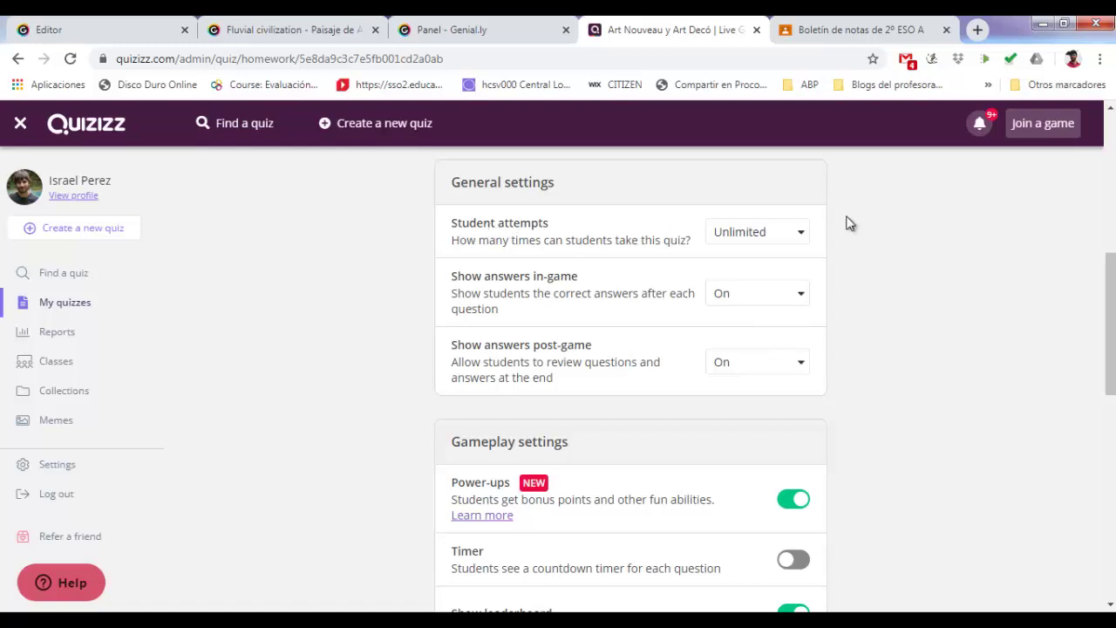
click(802, 232)
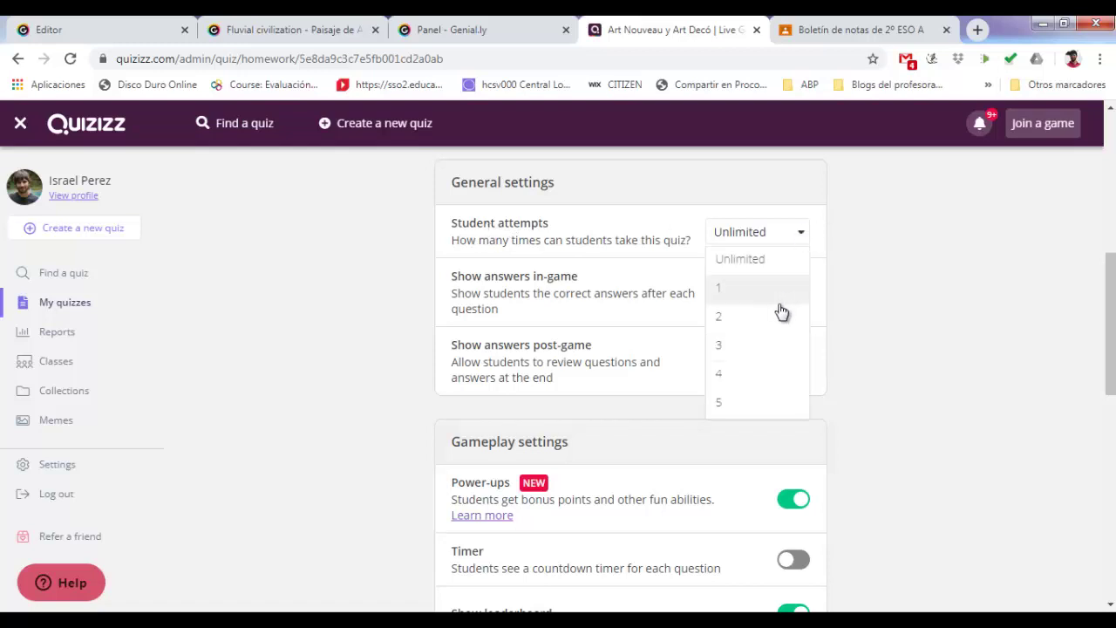
click(759, 268)
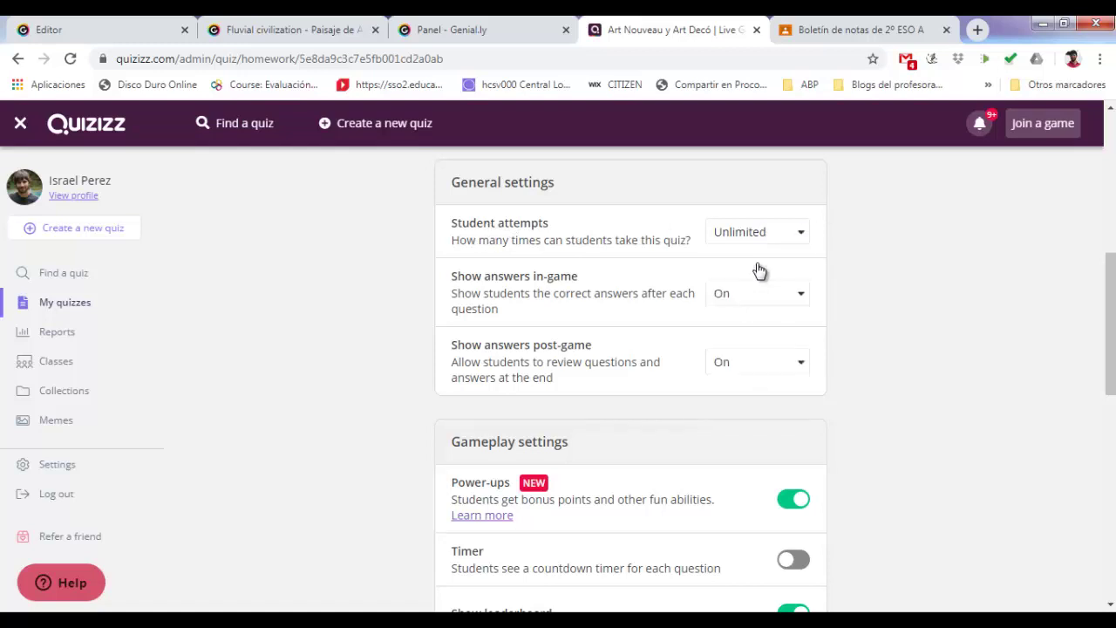
click(795, 303)
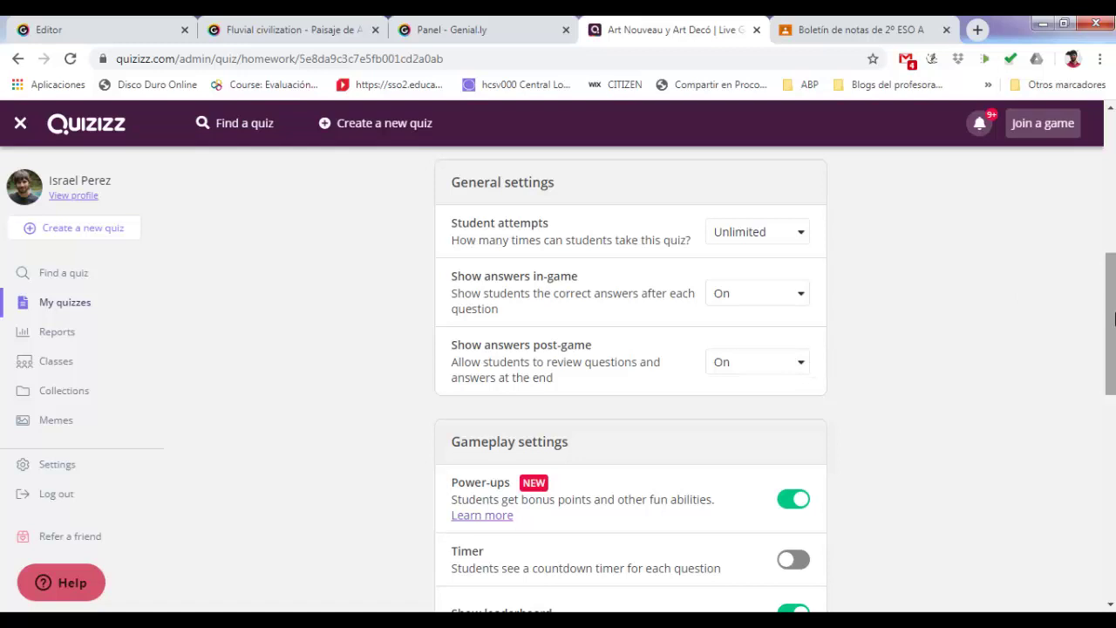
Step: Turn off Power-ups and Show memes in the homework's gameplay settings and review the whole settings page
drag(1113, 312, 1115, 382)
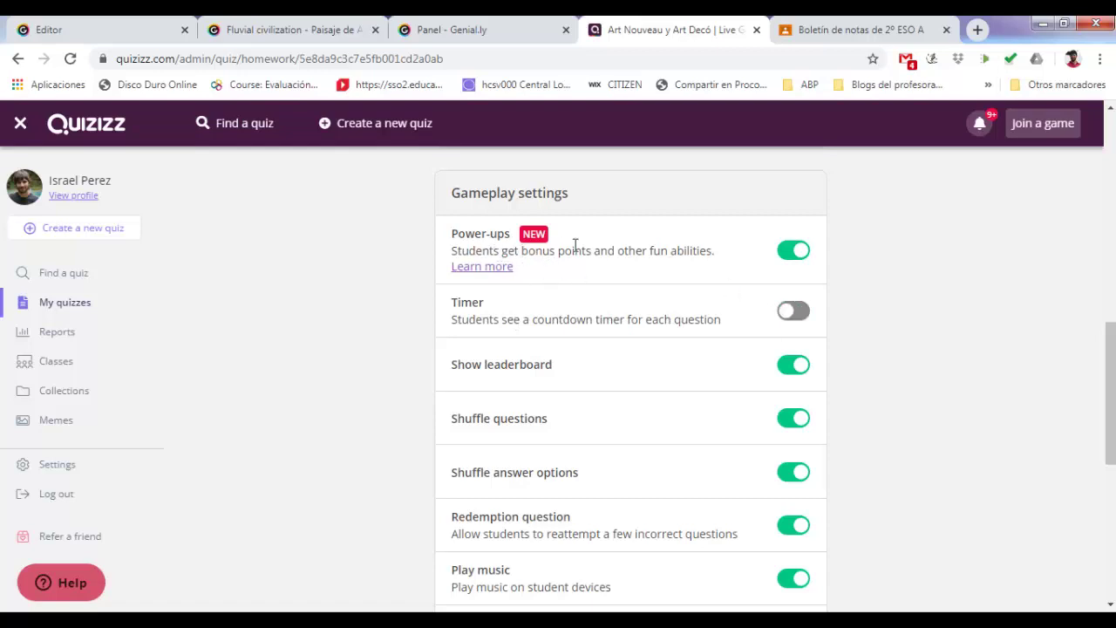
click(794, 252)
drag(1110, 393, 1110, 436)
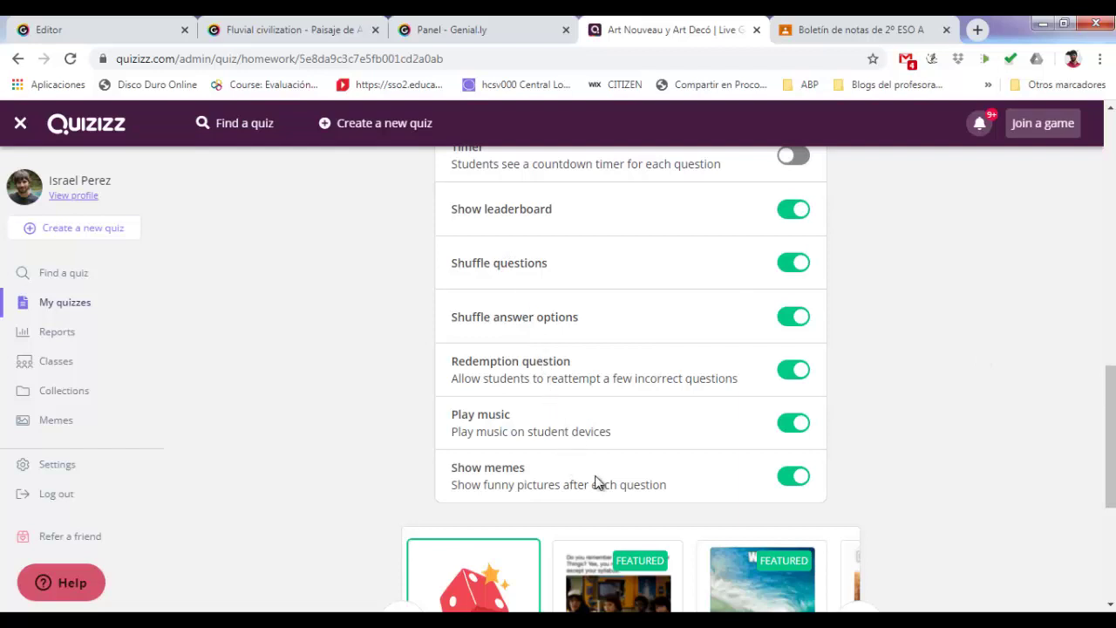
click(793, 477)
scroll(1110, 349, down, 1)
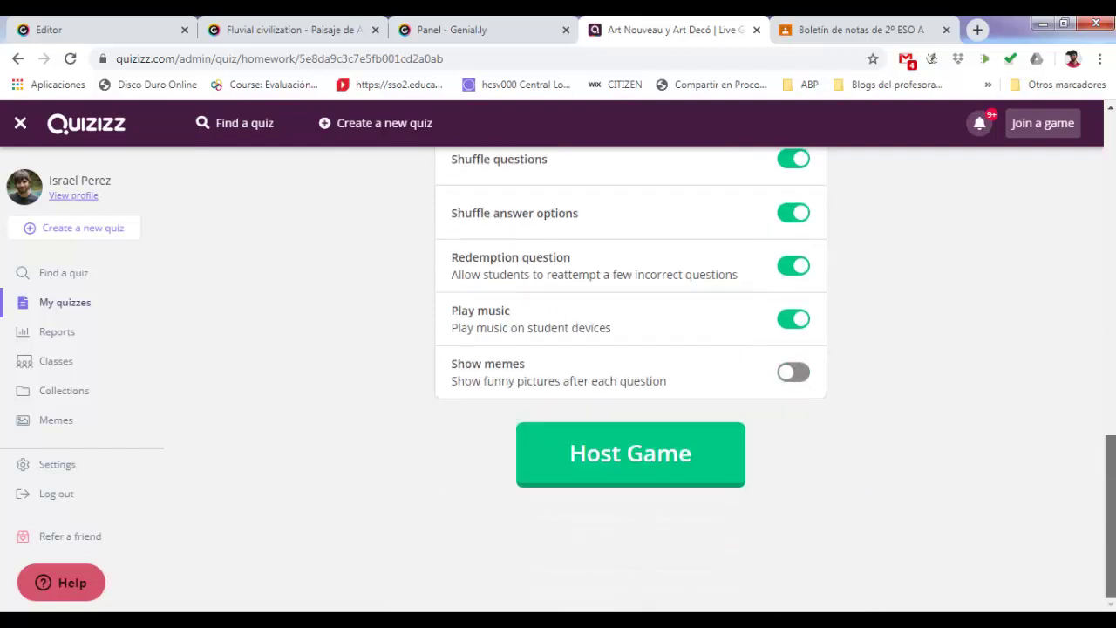
scroll(1112, 327, up, 1)
scroll(1110, 262, up, 8)
scroll(1103, 366, down, 8)
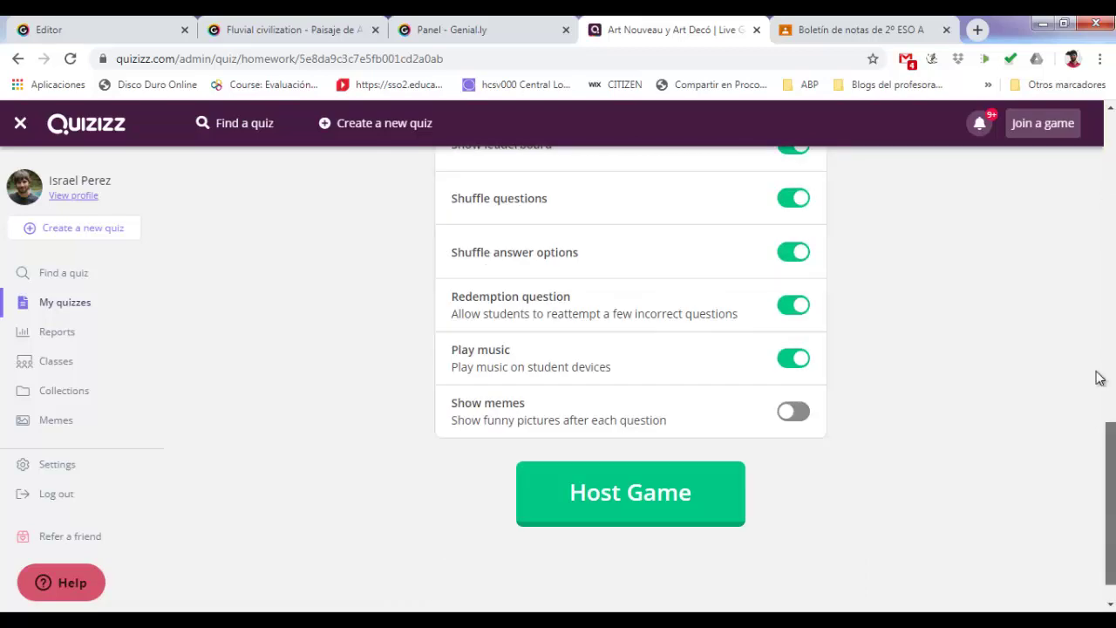
scroll(1073, 218, up, 8)
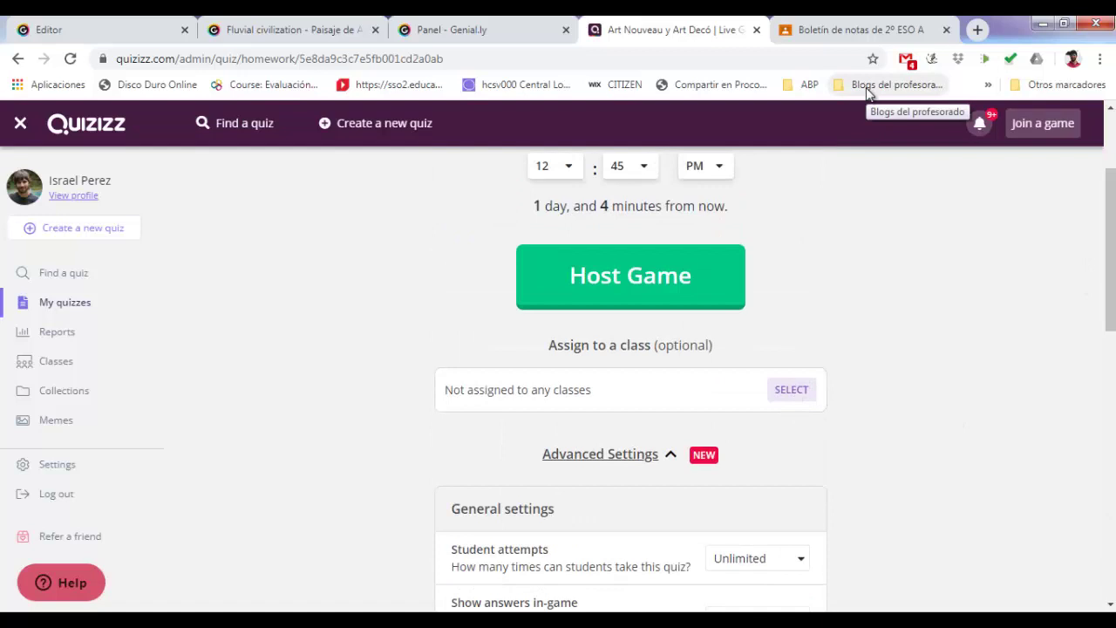
scroll(800, 323, up, 2)
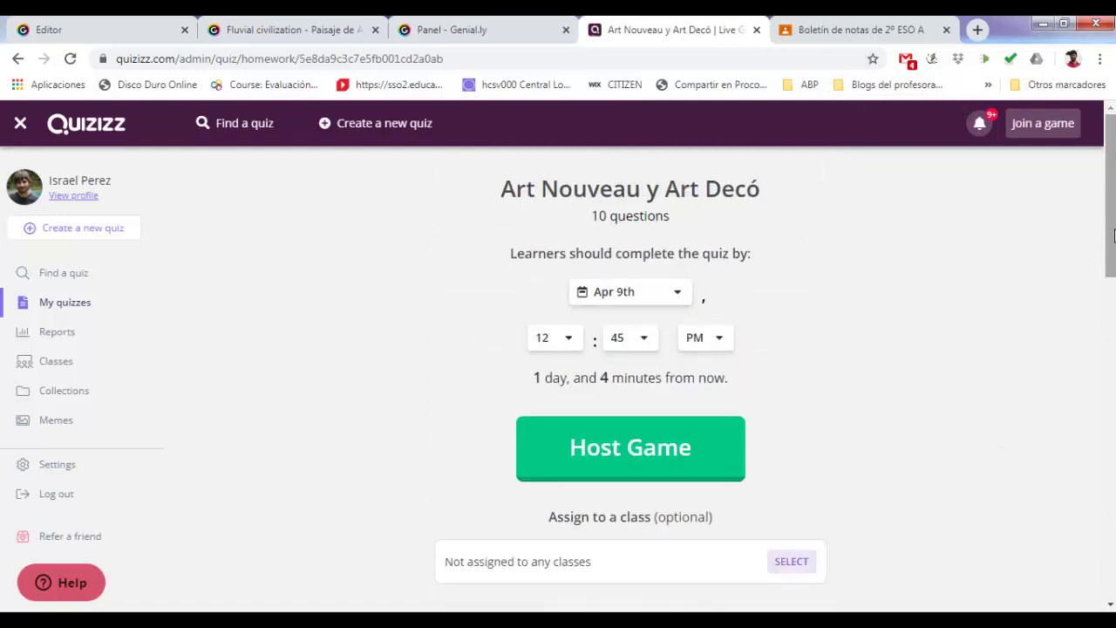
Step: Switch to Google Classroom and expand the La Reconquista assignment in the 2º ESO A classwork to see its Quizizz links
click(828, 24)
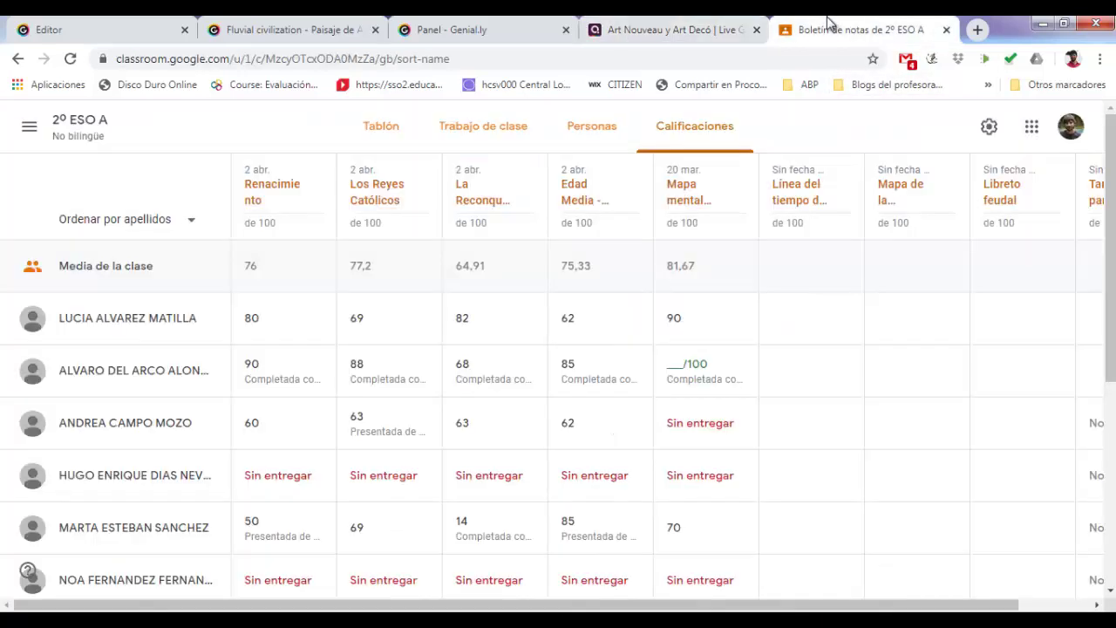
click(500, 146)
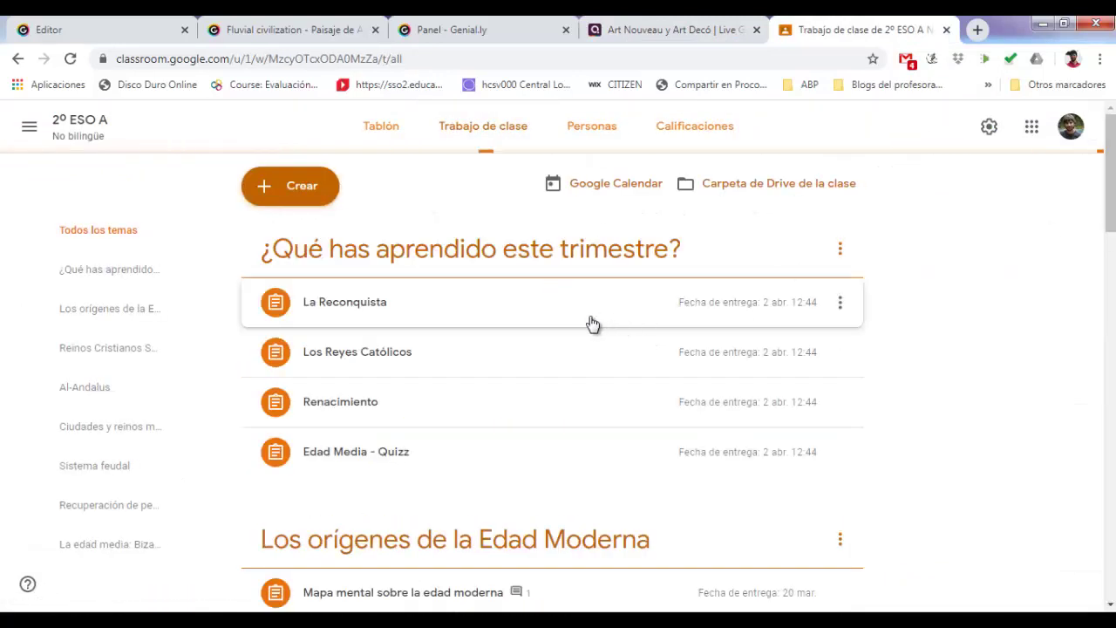
click(493, 303)
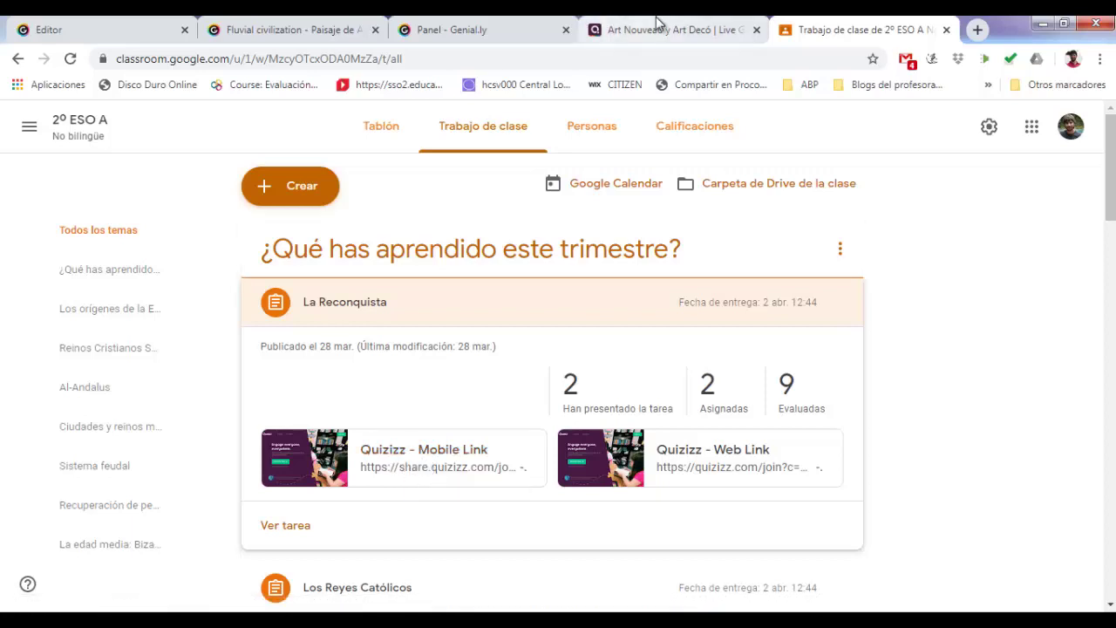
Step: Examine the quiz grades of the 2º ESO A students in the class gradebook
click(677, 137)
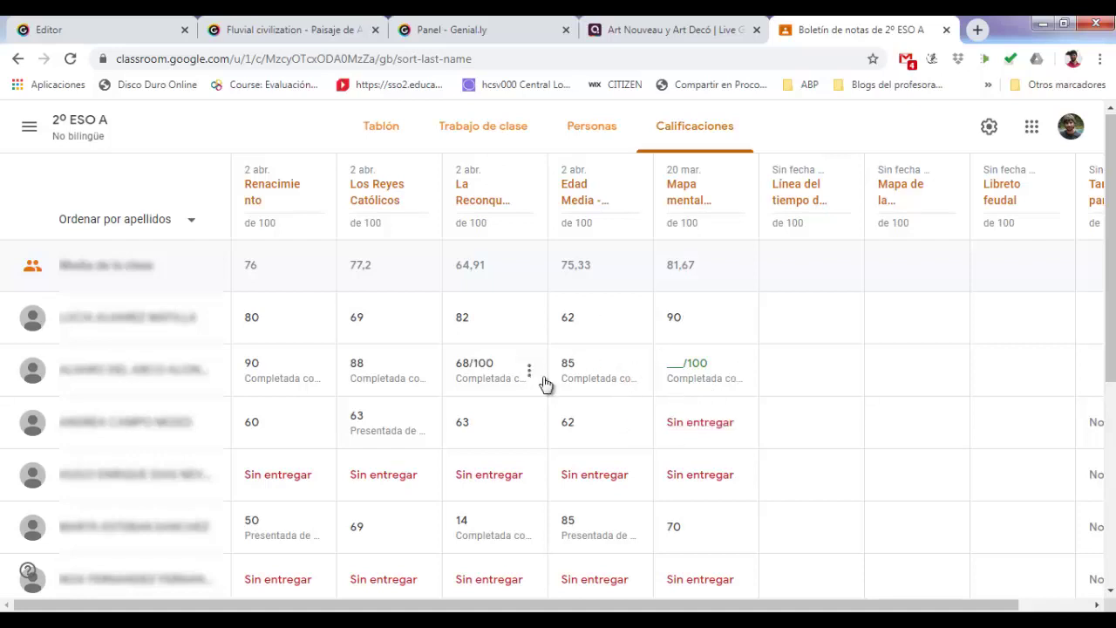
scroll(1112, 262, down, 1)
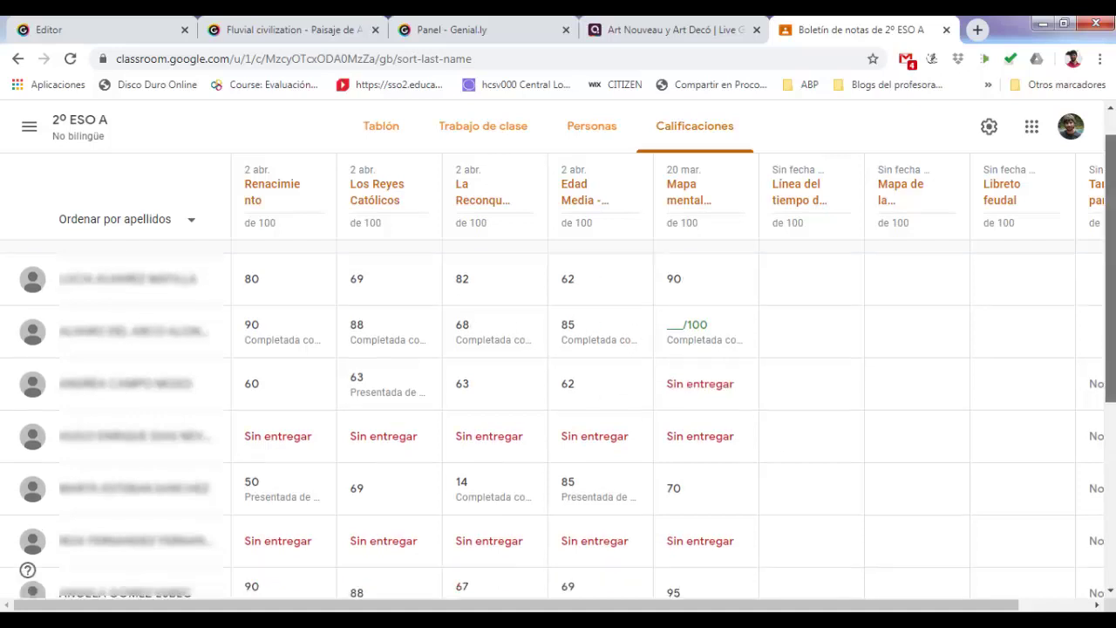
scroll(1111, 419, down, 4)
scroll(1092, 218, up, 5)
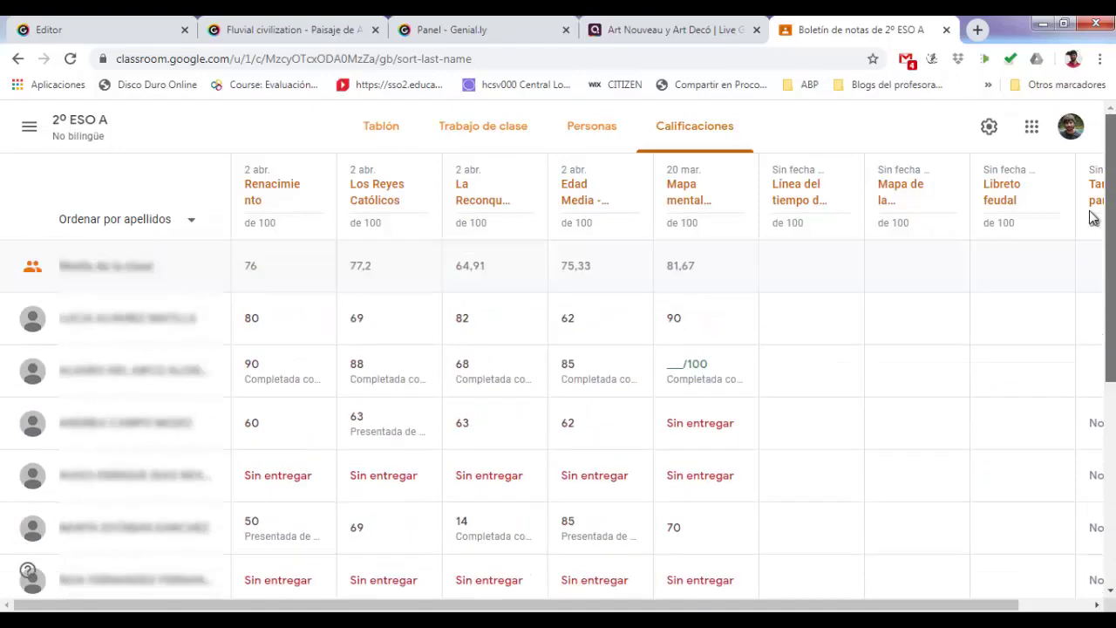
Step: Return to Quizizz, dismiss the Windows colour scheme dialog, and set the preferred language to Español in the account settings
click(703, 26)
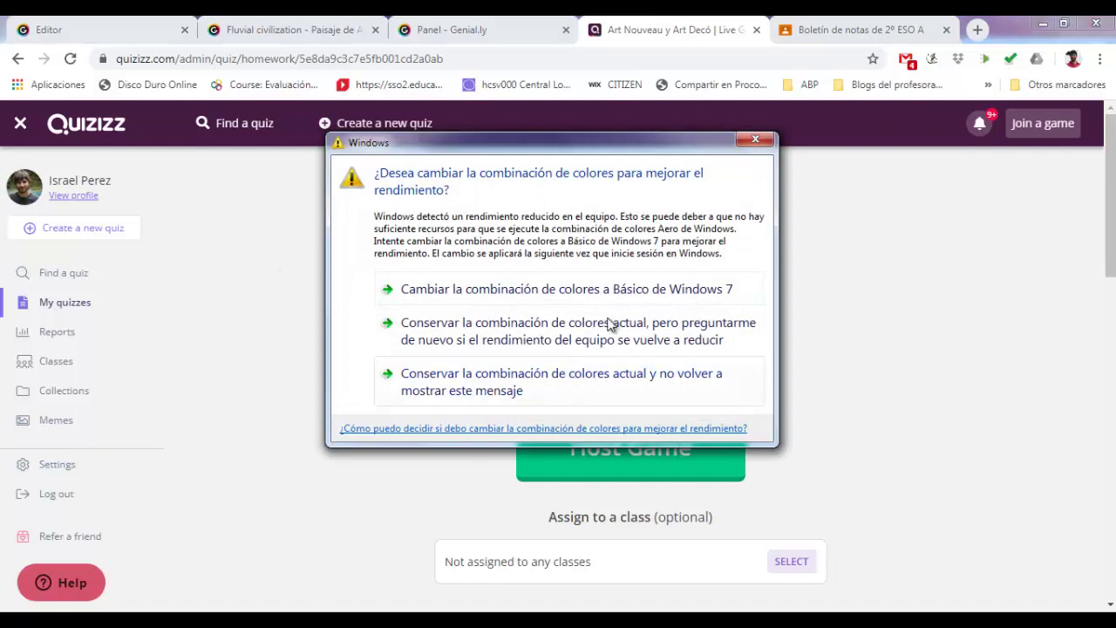
click(752, 137)
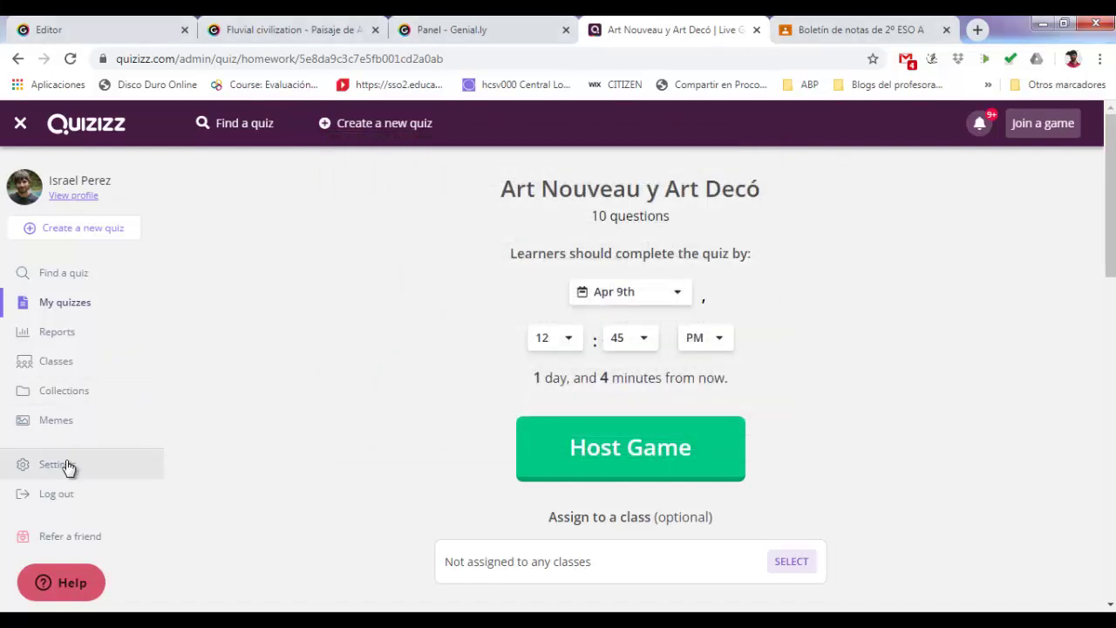
click(68, 465)
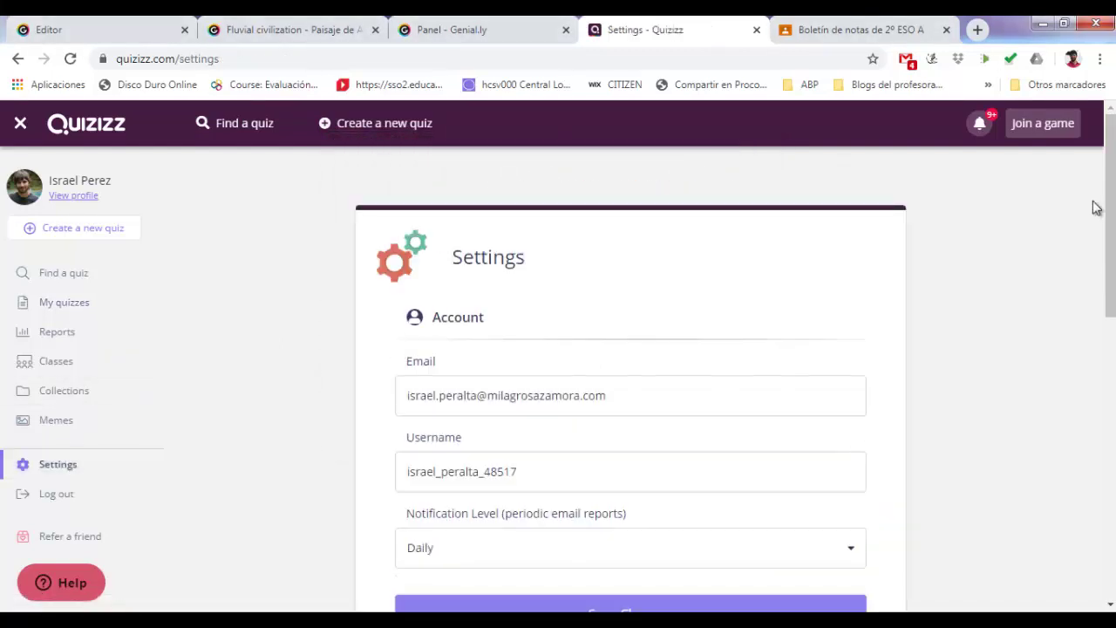
scroll(630, 349, down, 4)
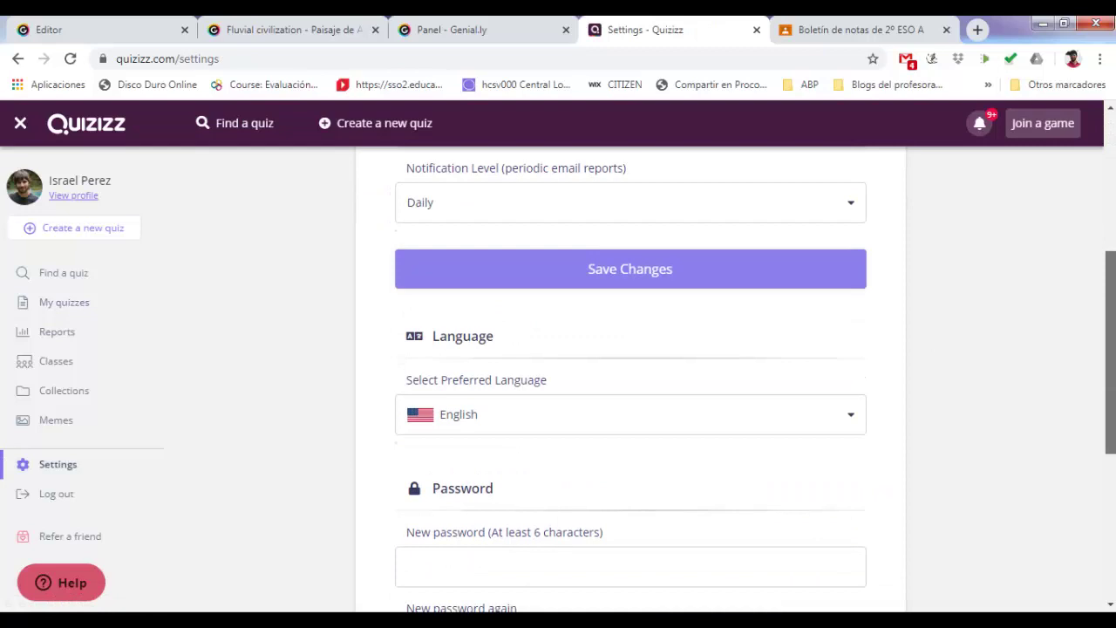
click(840, 413)
click(830, 499)
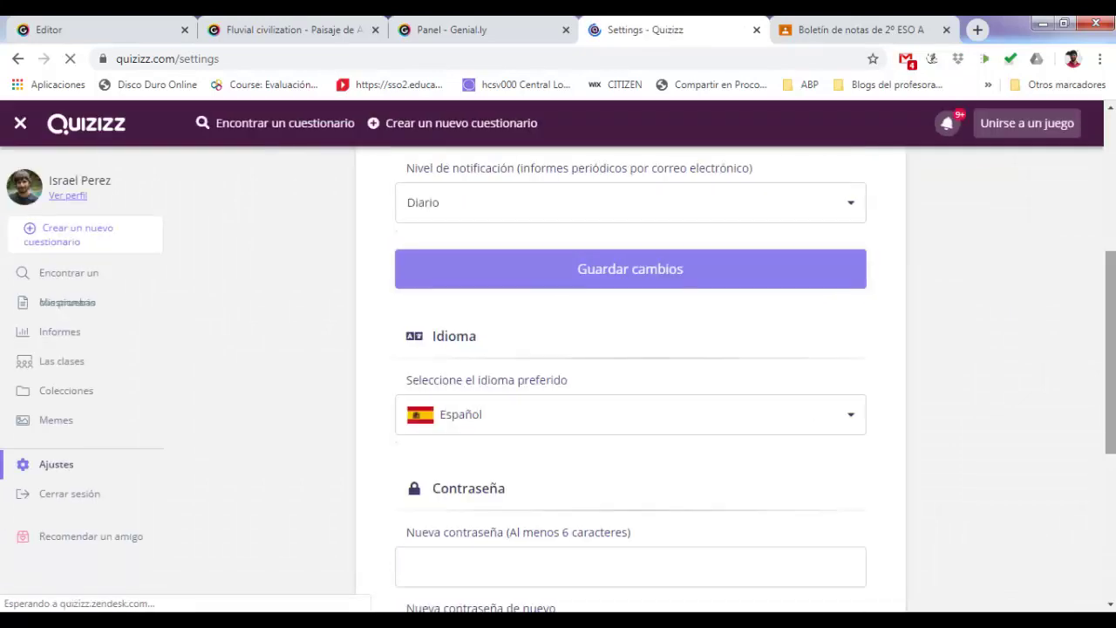
scroll(1108, 200, up, 3)
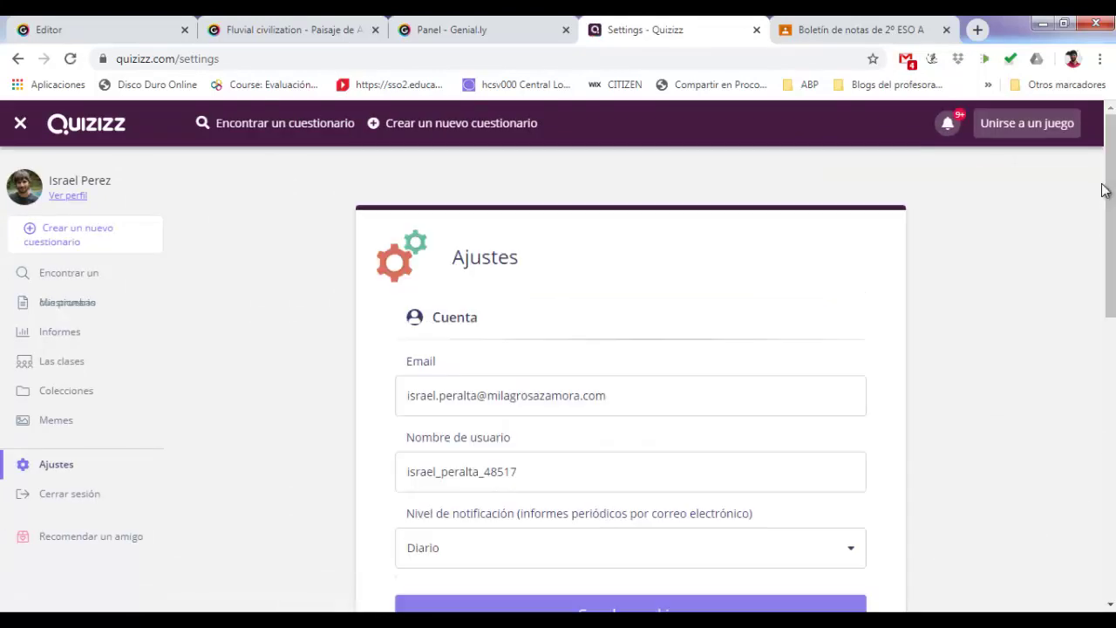